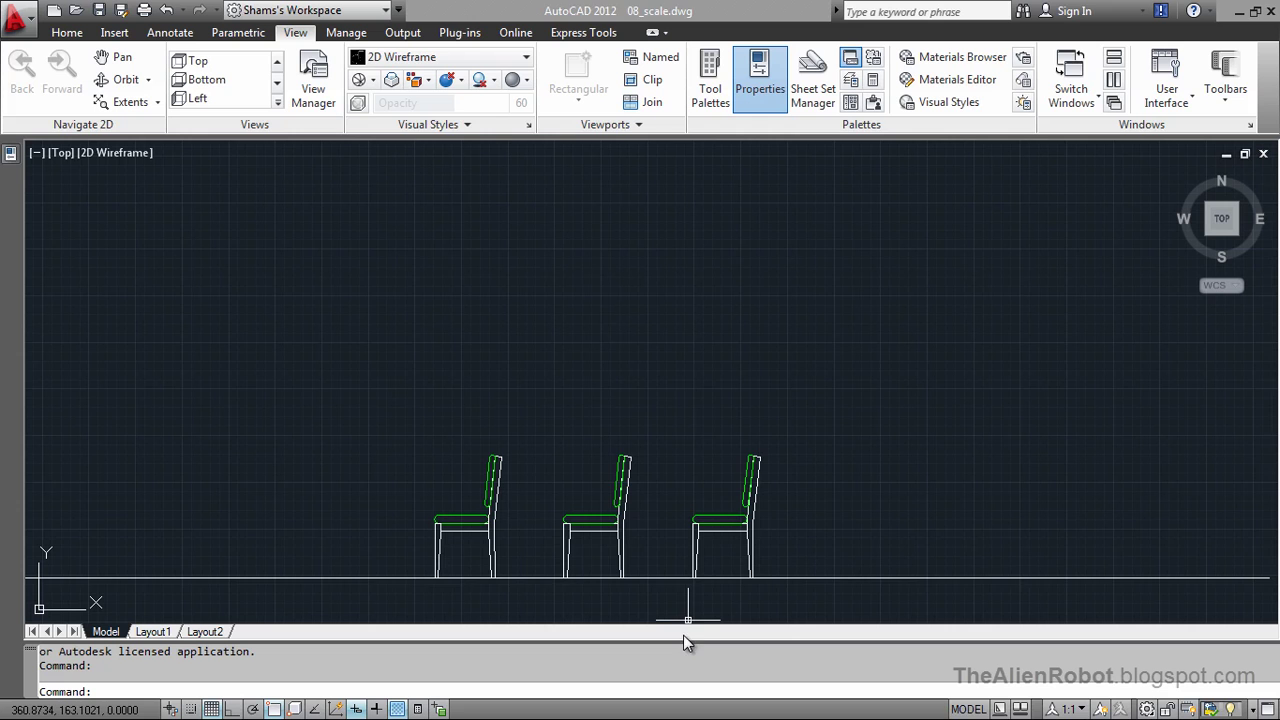
Scale the left chair by 0.5 about its back-leg endpoint on the ground line
scroll(792, 475, "up", 2)
scroll(788, 490, "up", 1)
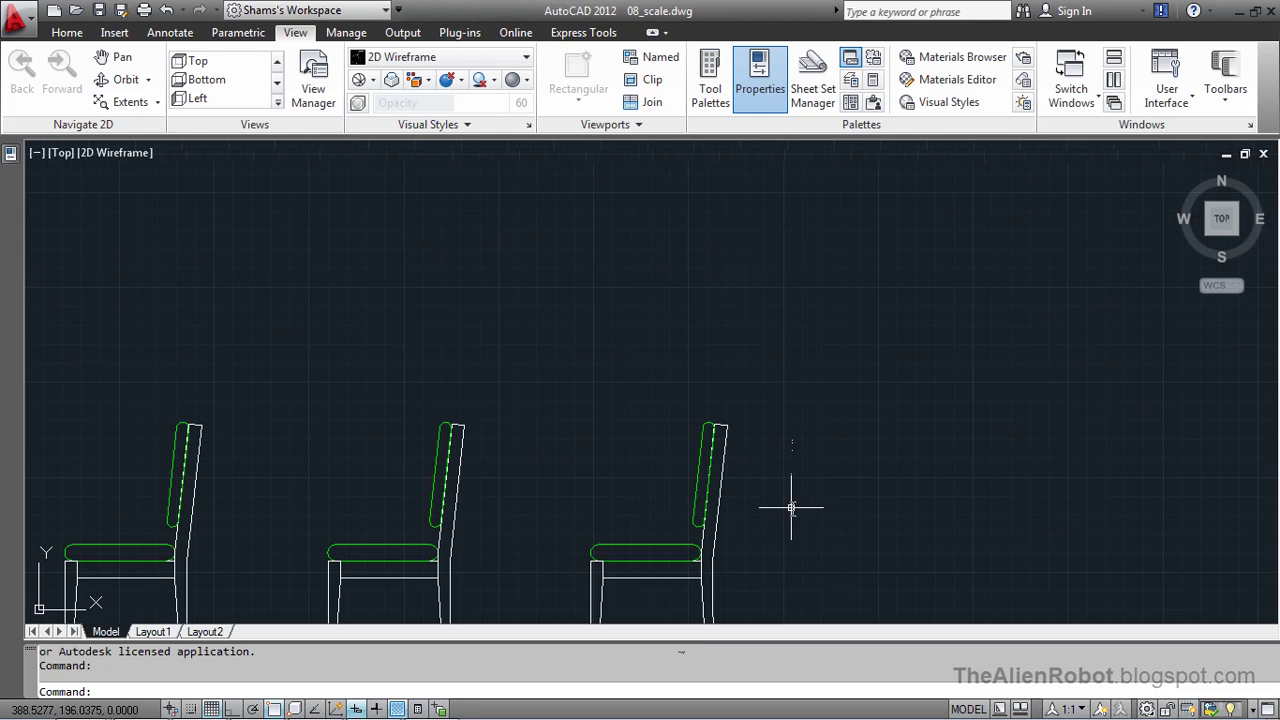
mouse_move(766, 520)
middle_mouse_down()
mouse_move(971, 383)
mouse_move(968, 437)
mouse_move(903, 523)
mouse_move(911, 443)
middle_mouse_up()
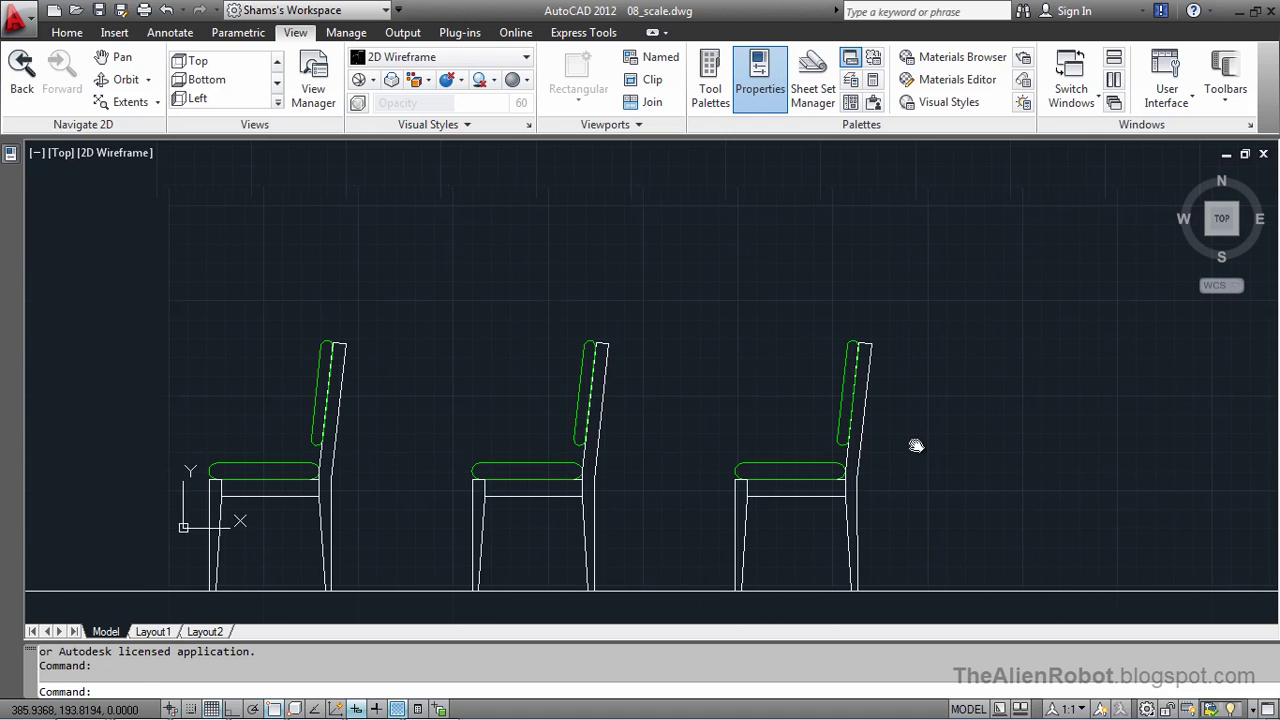
left_click(67, 32)
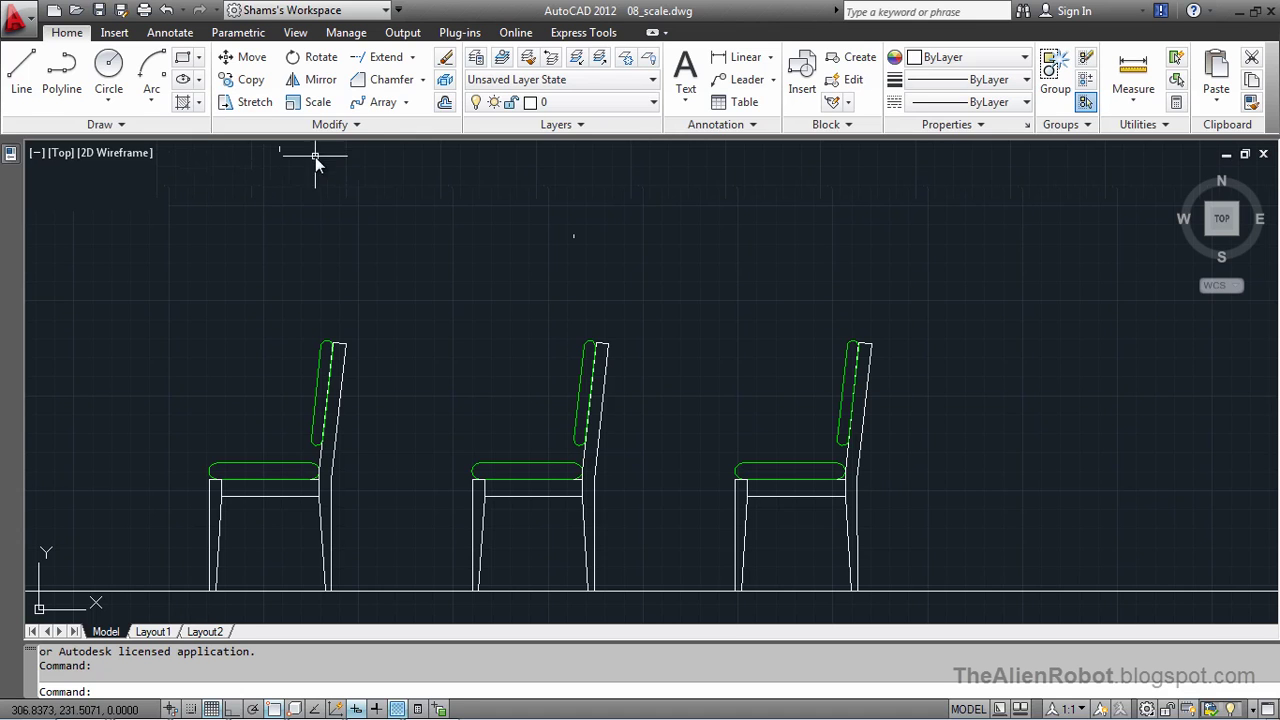
left_click(316, 104)
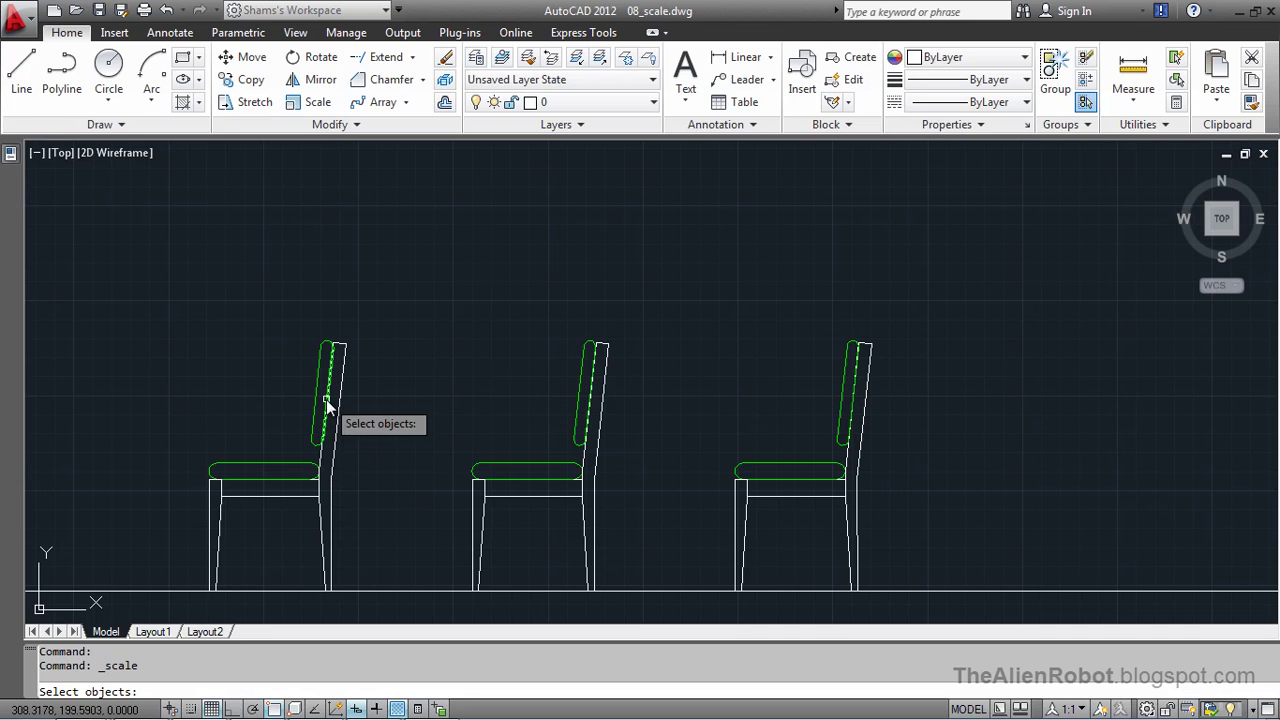
left_click(169, 300)
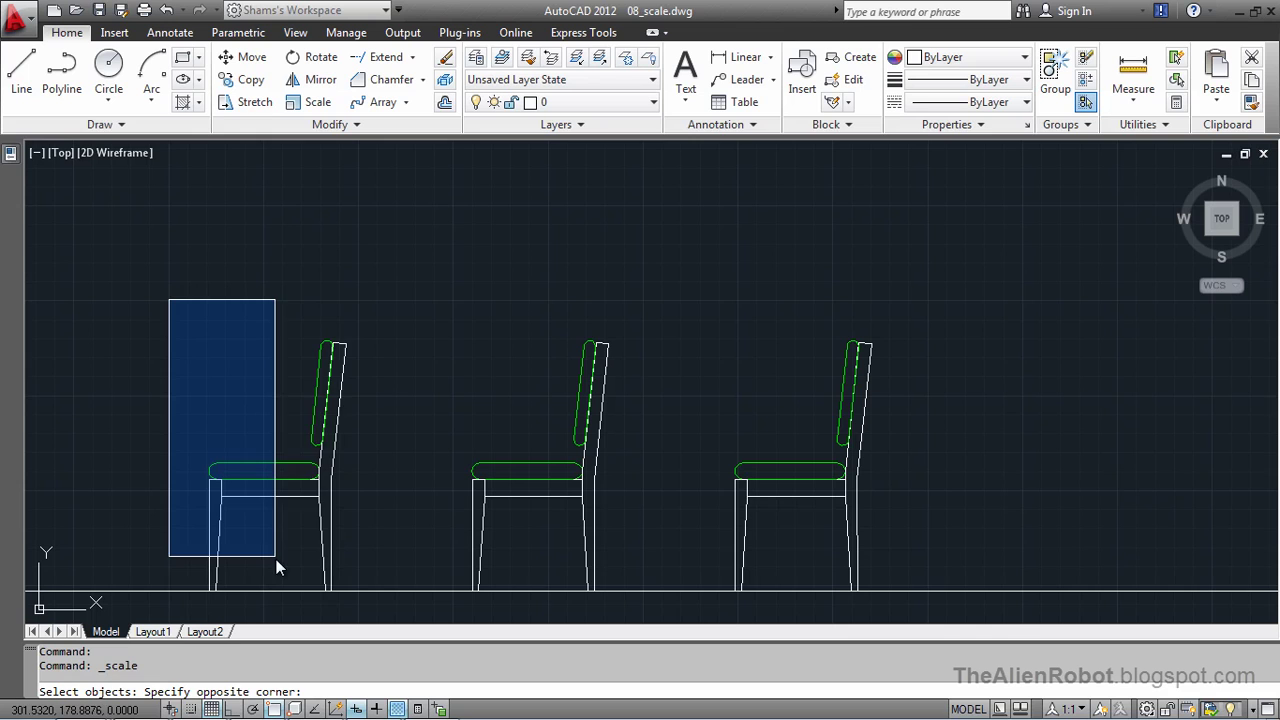
left_click(350, 596)
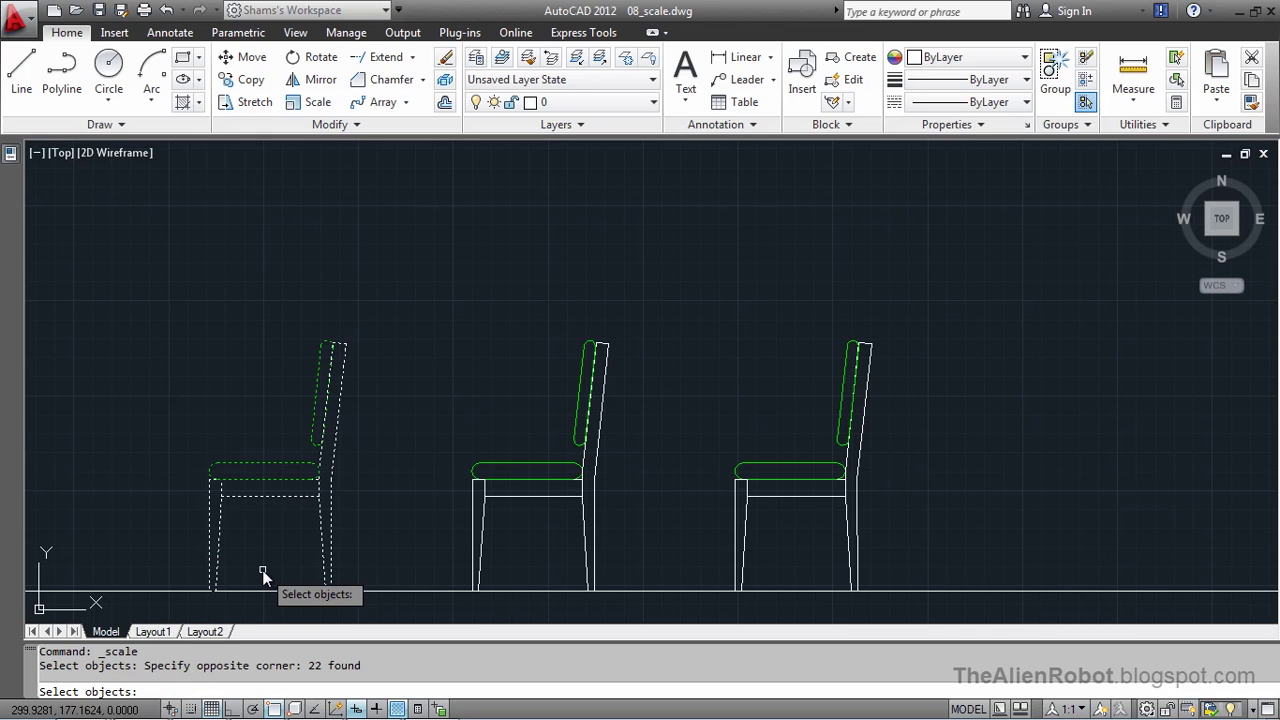
key("Return")
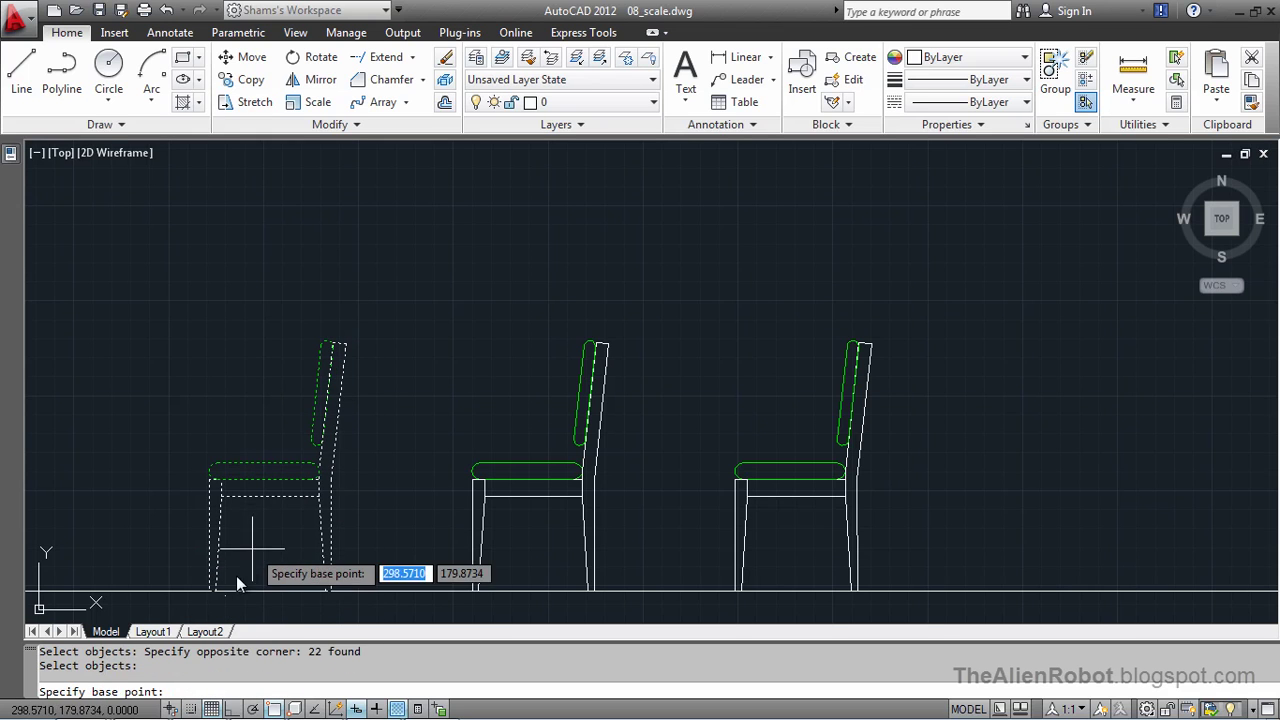
left_click(333, 595)
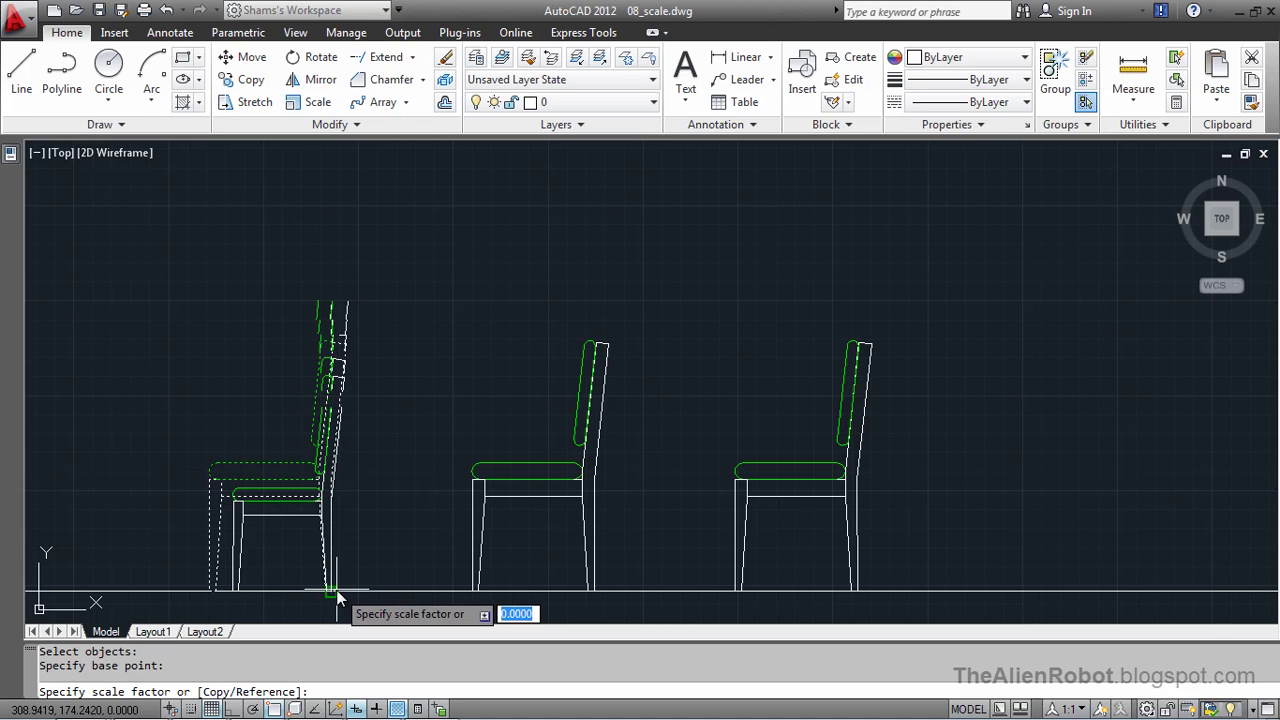
type(".")
key("Return")
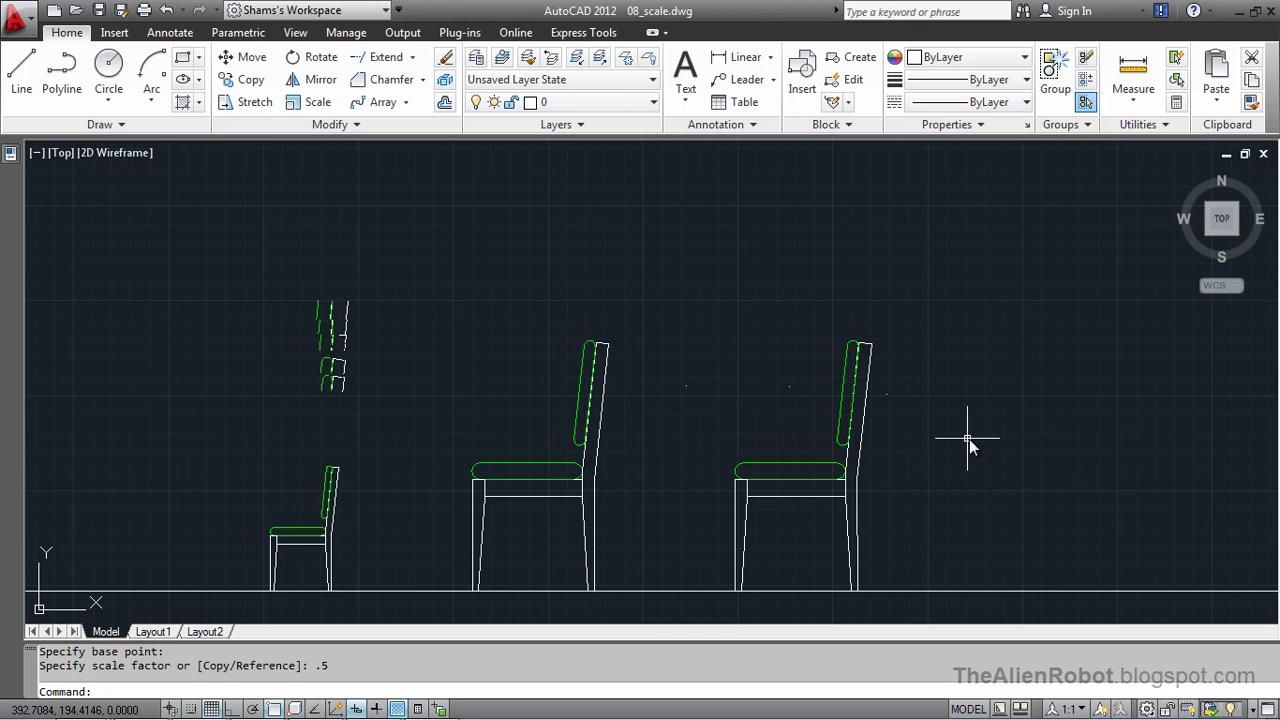
Scale the right chair by a factor of 2 about its front-leg endpoint
scroll(940, 438, "up", 2)
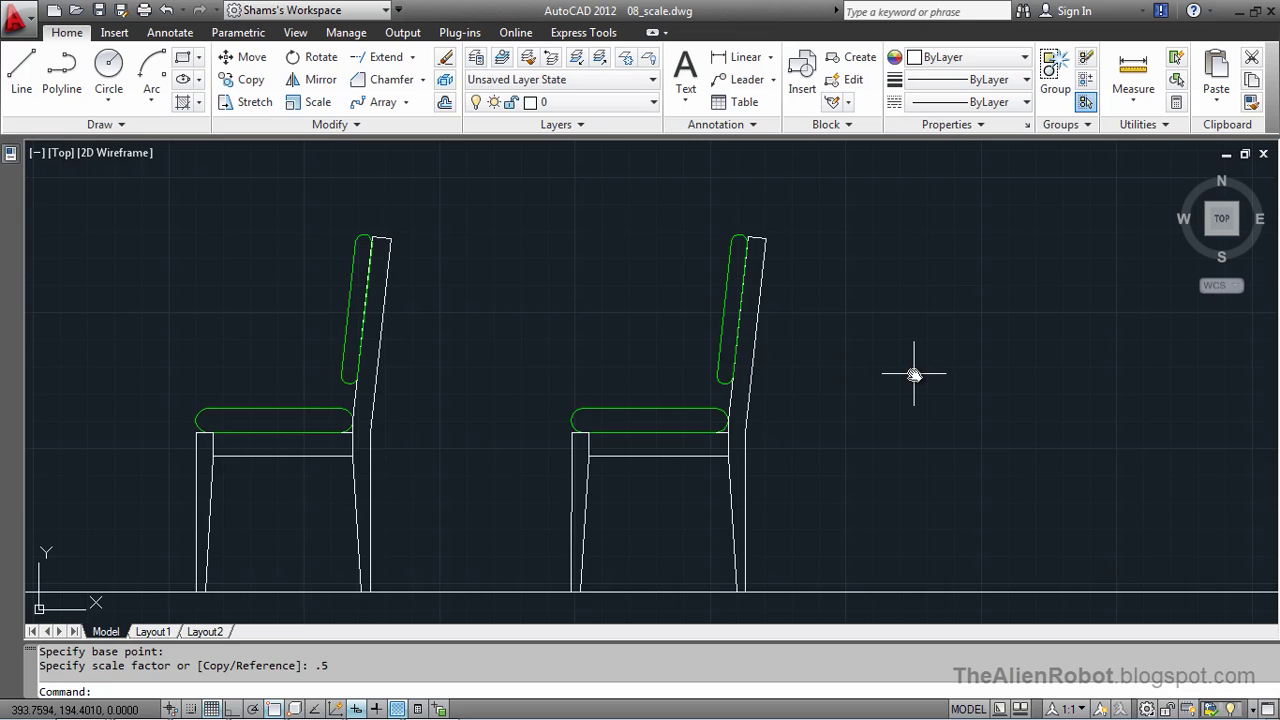
scroll(913, 372, "down", 3)
scroll(911, 371, "up", 1)
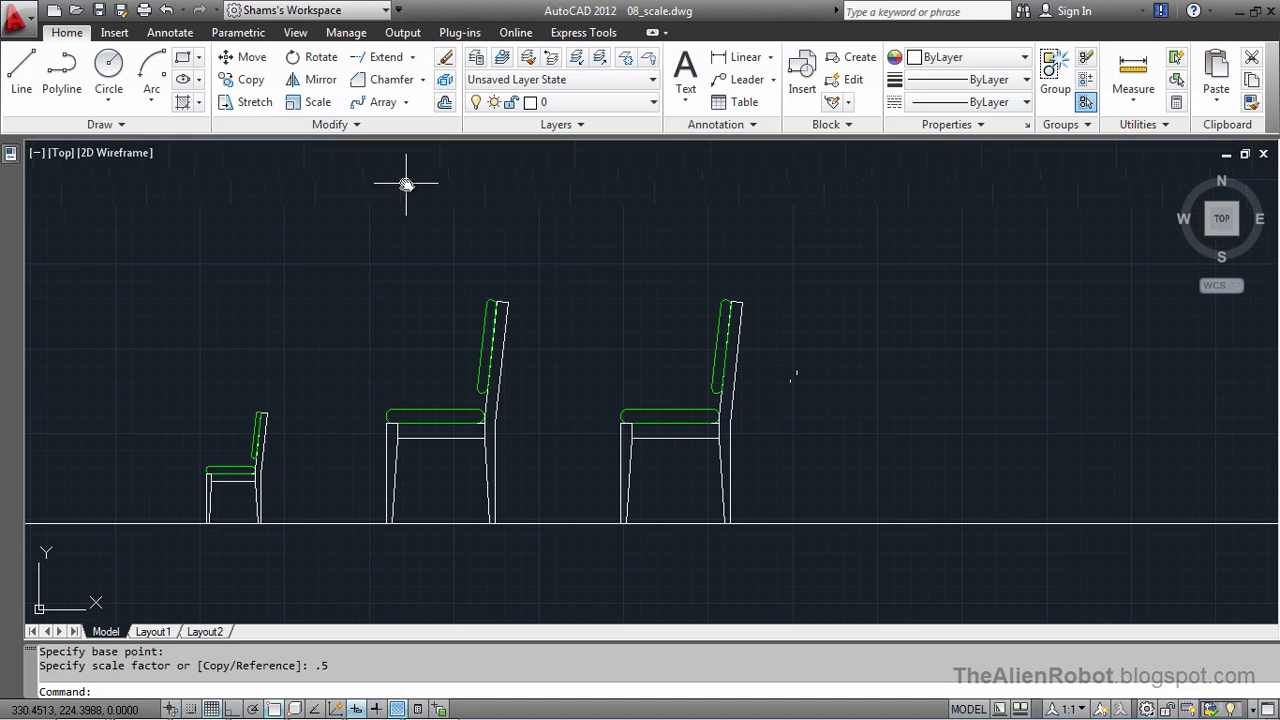
left_click(310, 104)
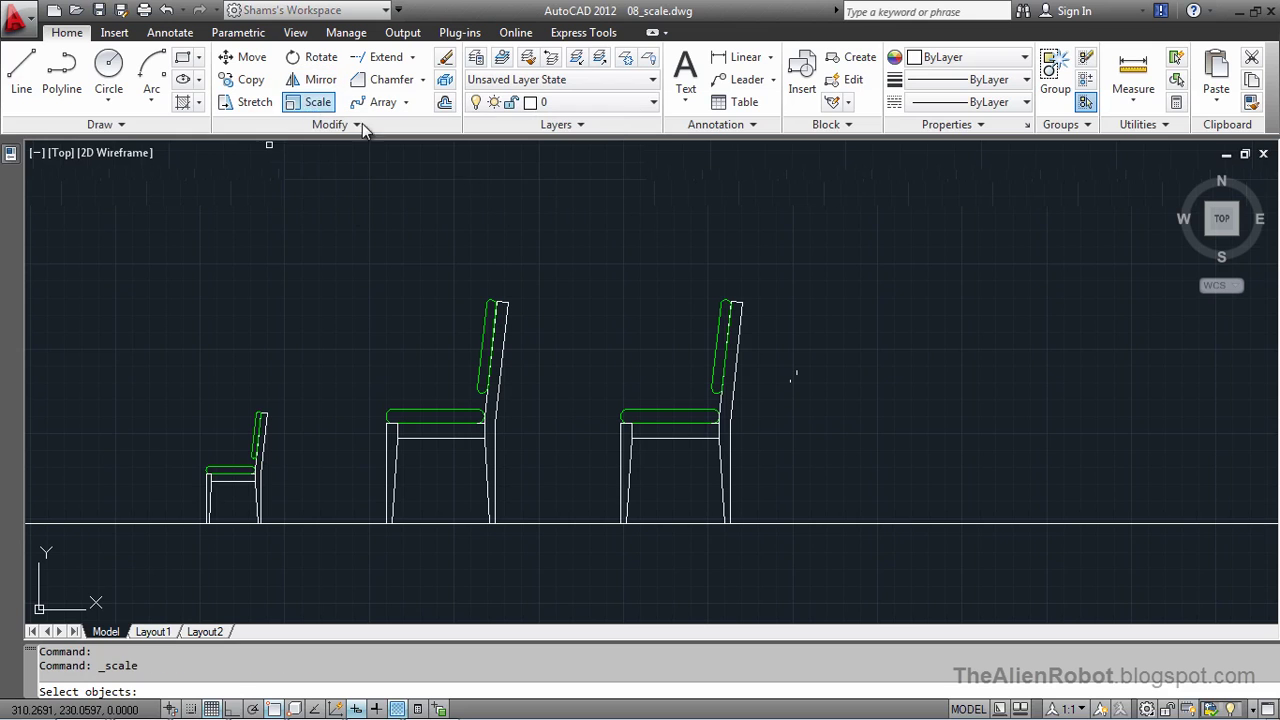
left_click(579, 258)
left_click(806, 540)
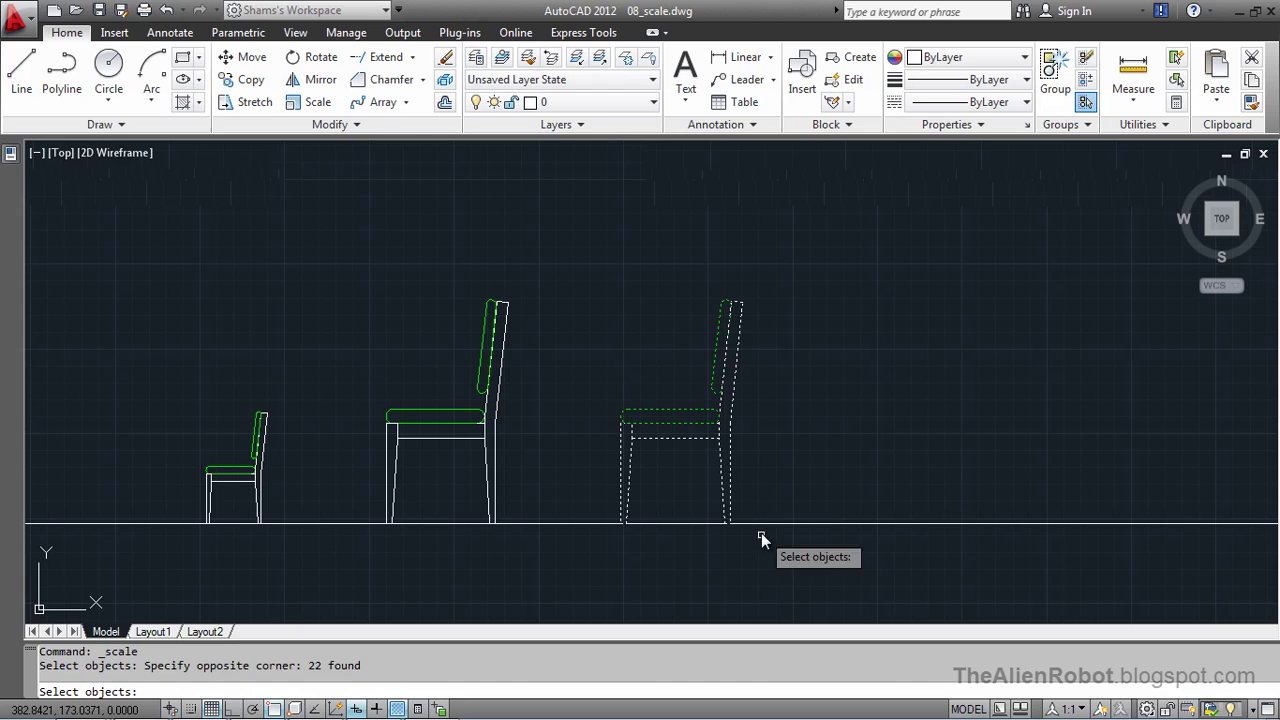
key("Return")
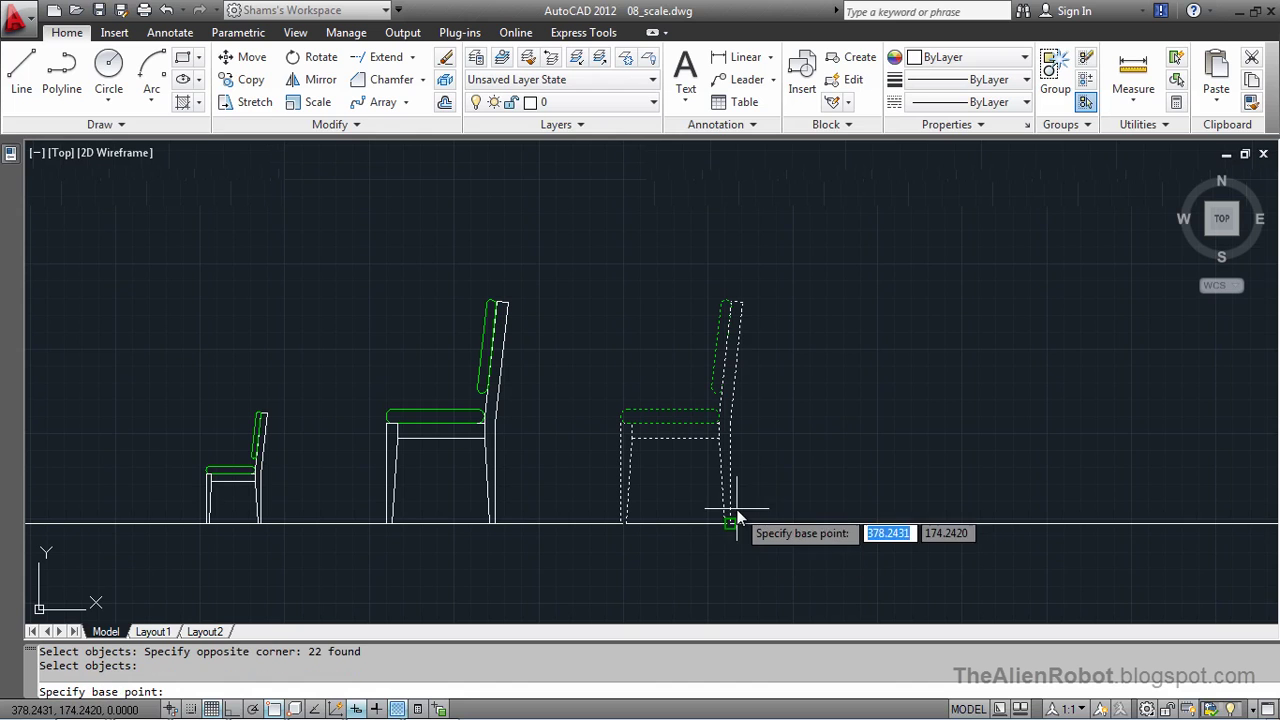
left_click(623, 522)
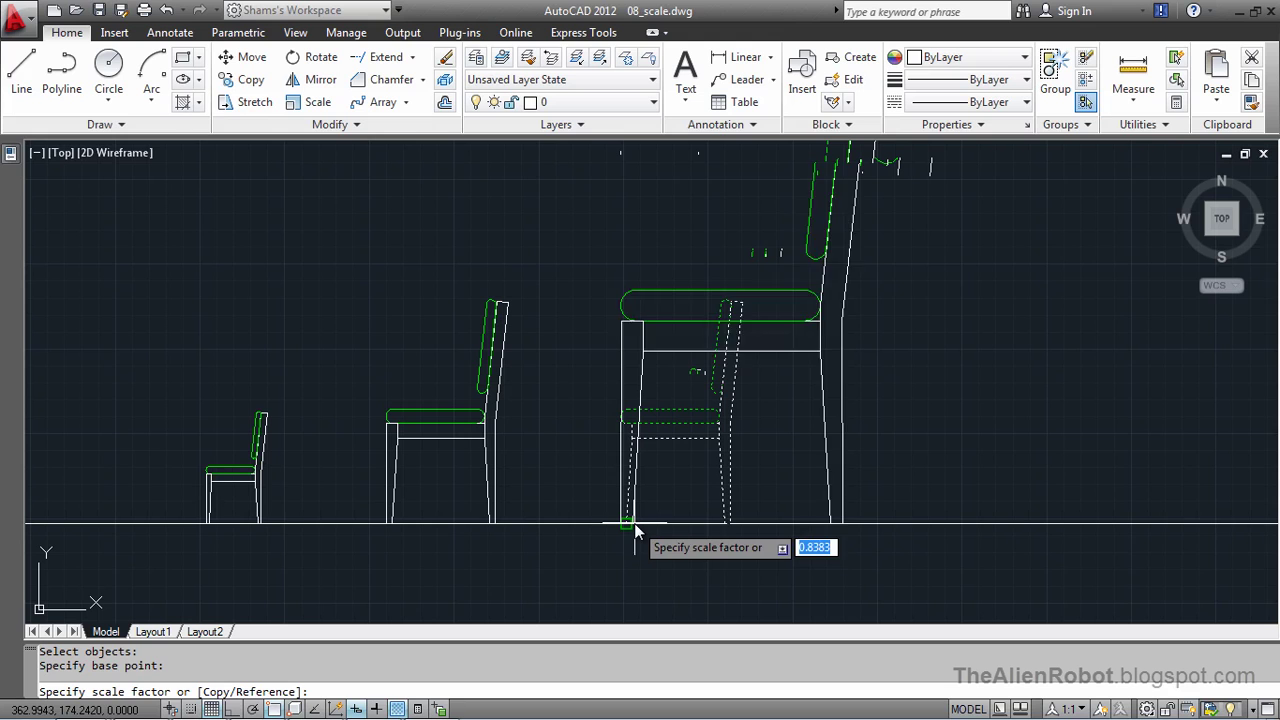
type("2")
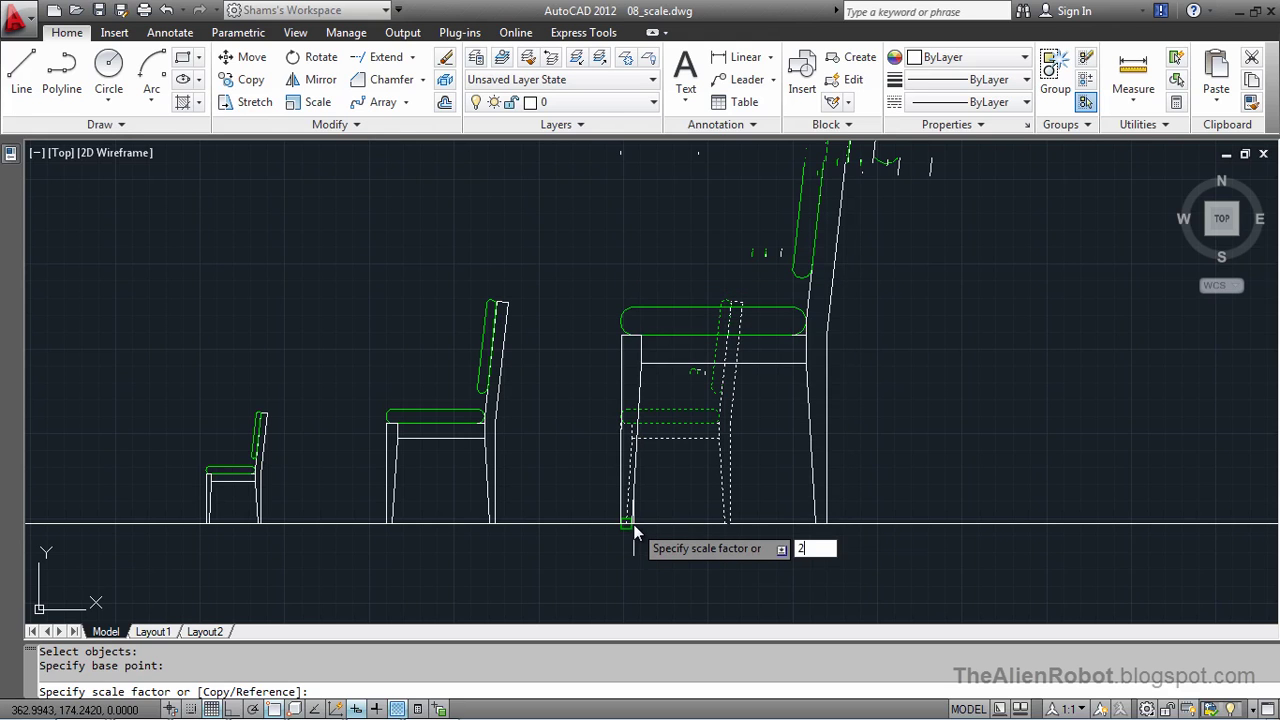
key("Return")
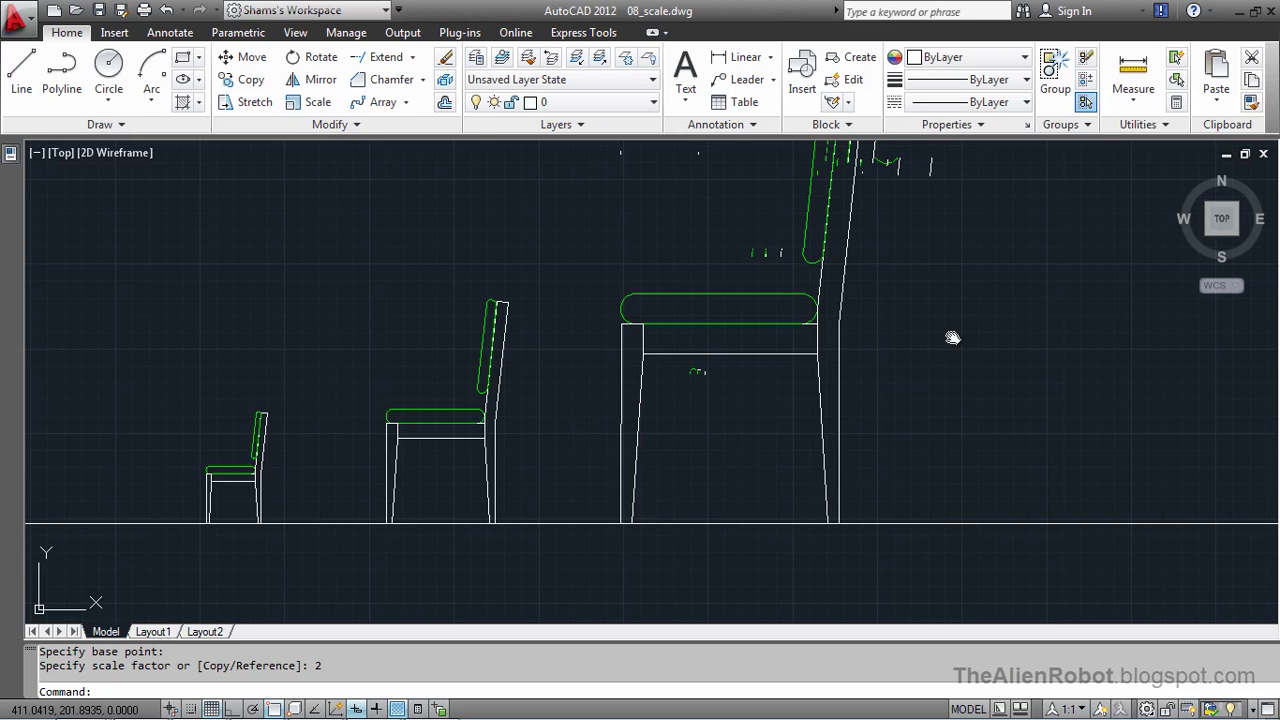
mouse_move(951, 337)
middle_mouse_down()
mouse_move(923, 400)
mouse_move(924, 388)
middle_mouse_up()
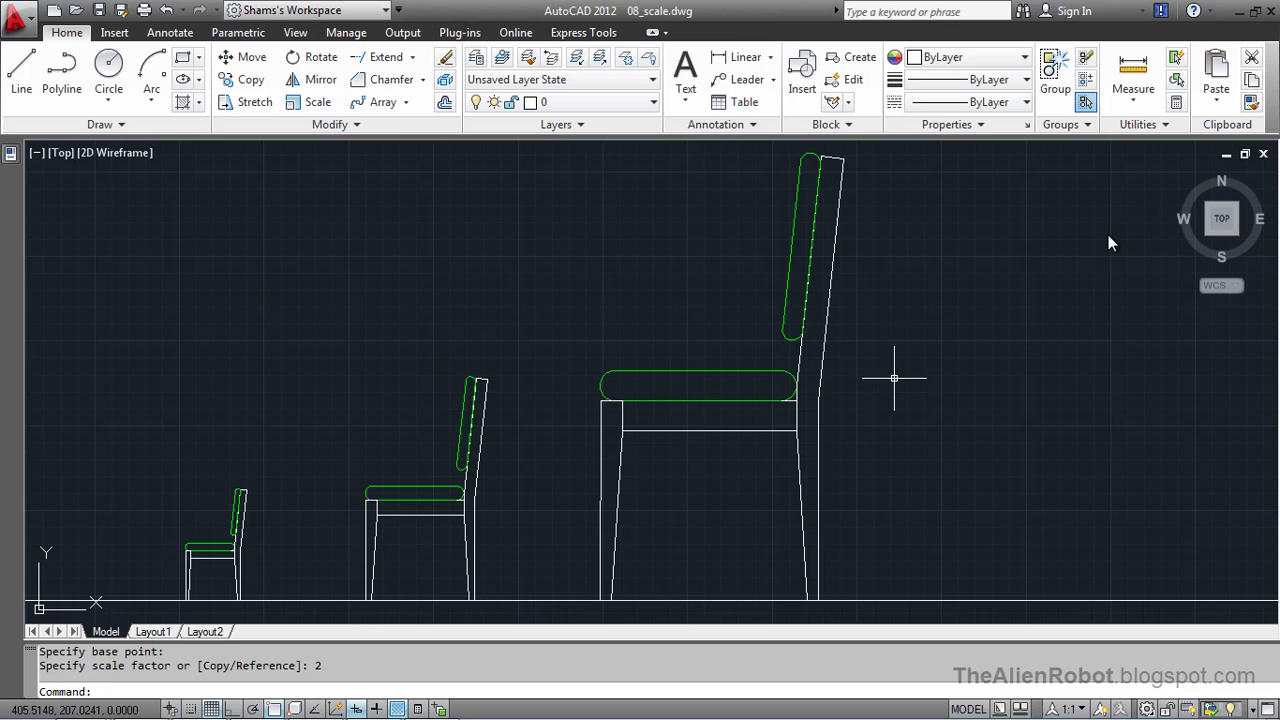
Discard the chair drawing's changes and open 08_court.dwg together with 08_racquet.dwg
left_click(1263, 155)
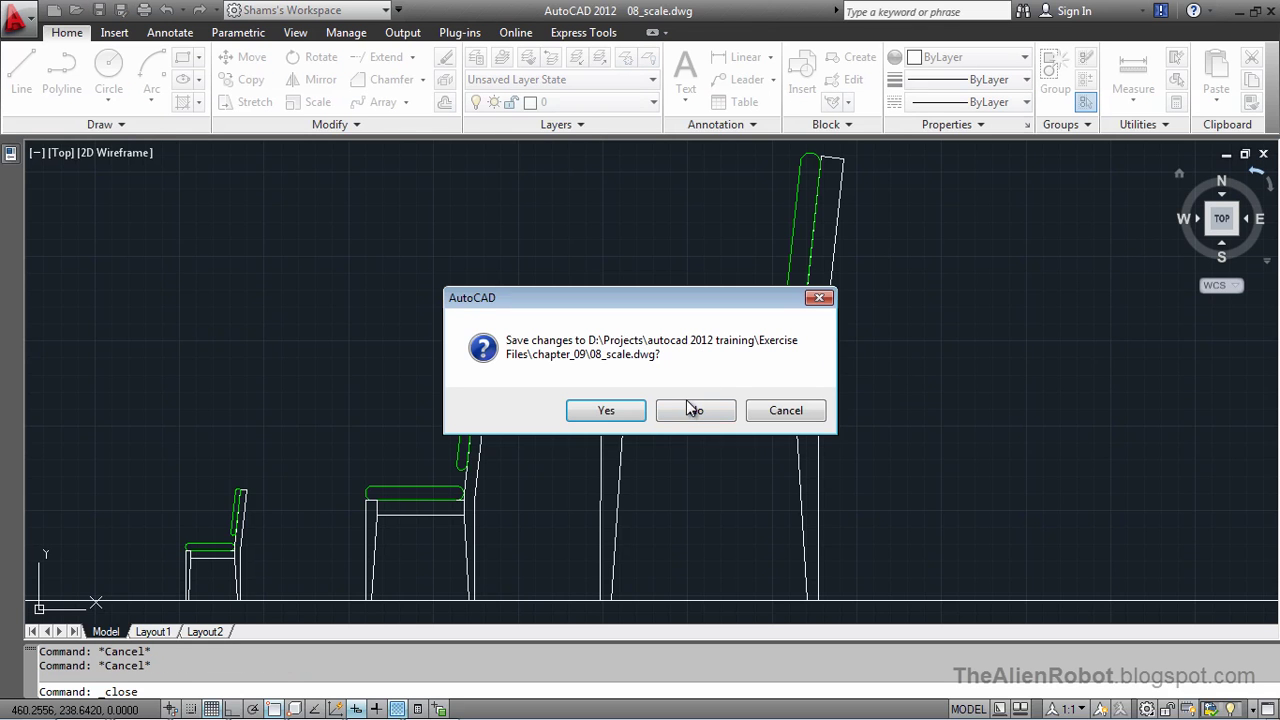
left_click(688, 410)
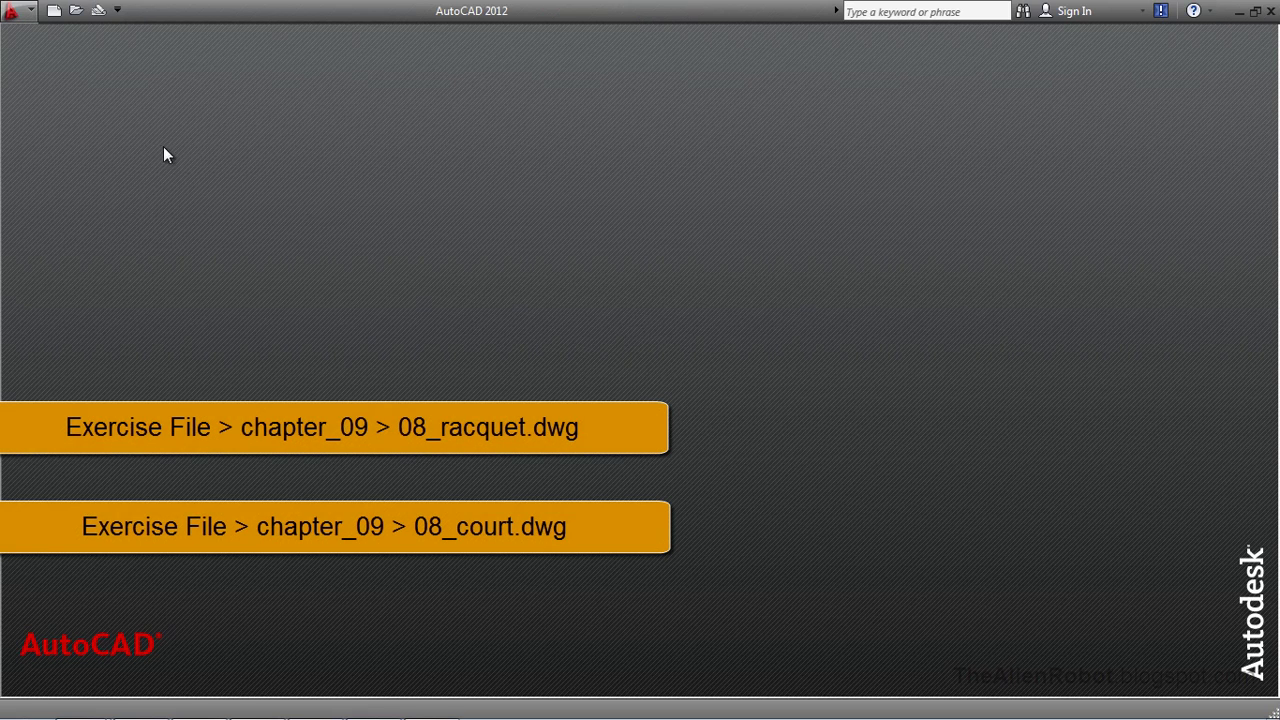
left_click(76, 10)
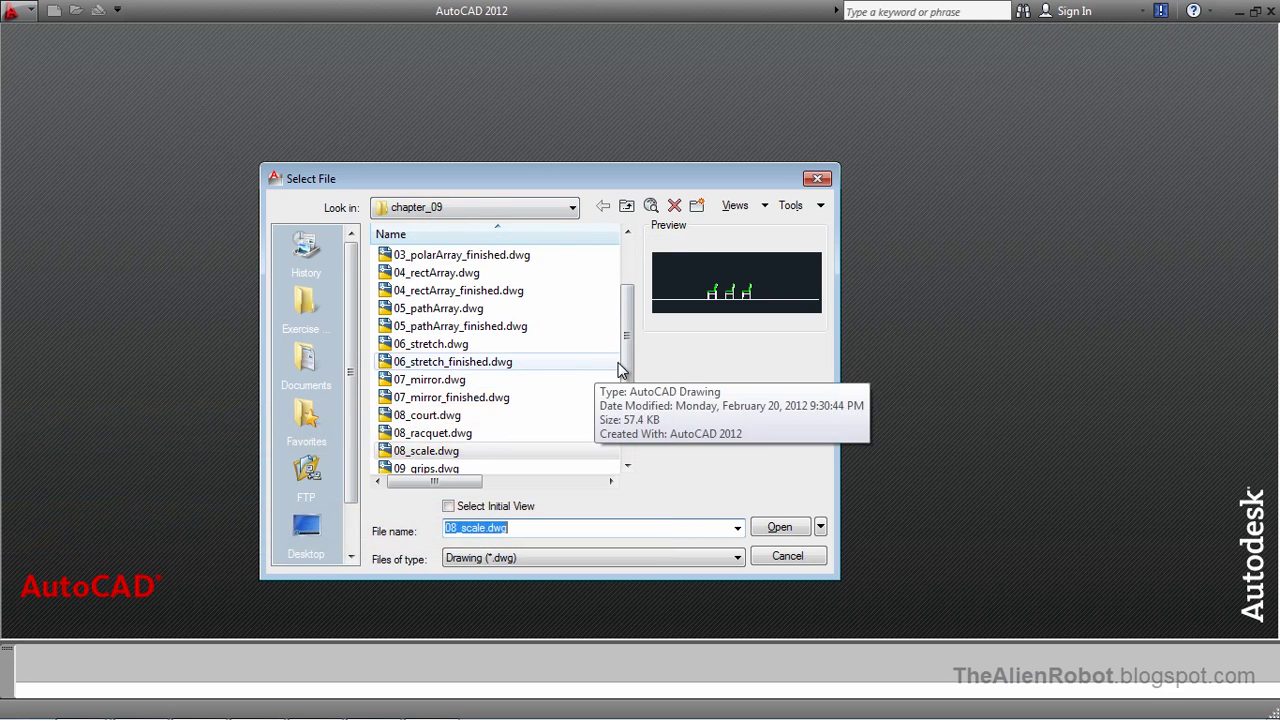
left_click_drag(632, 394, 628, 405)
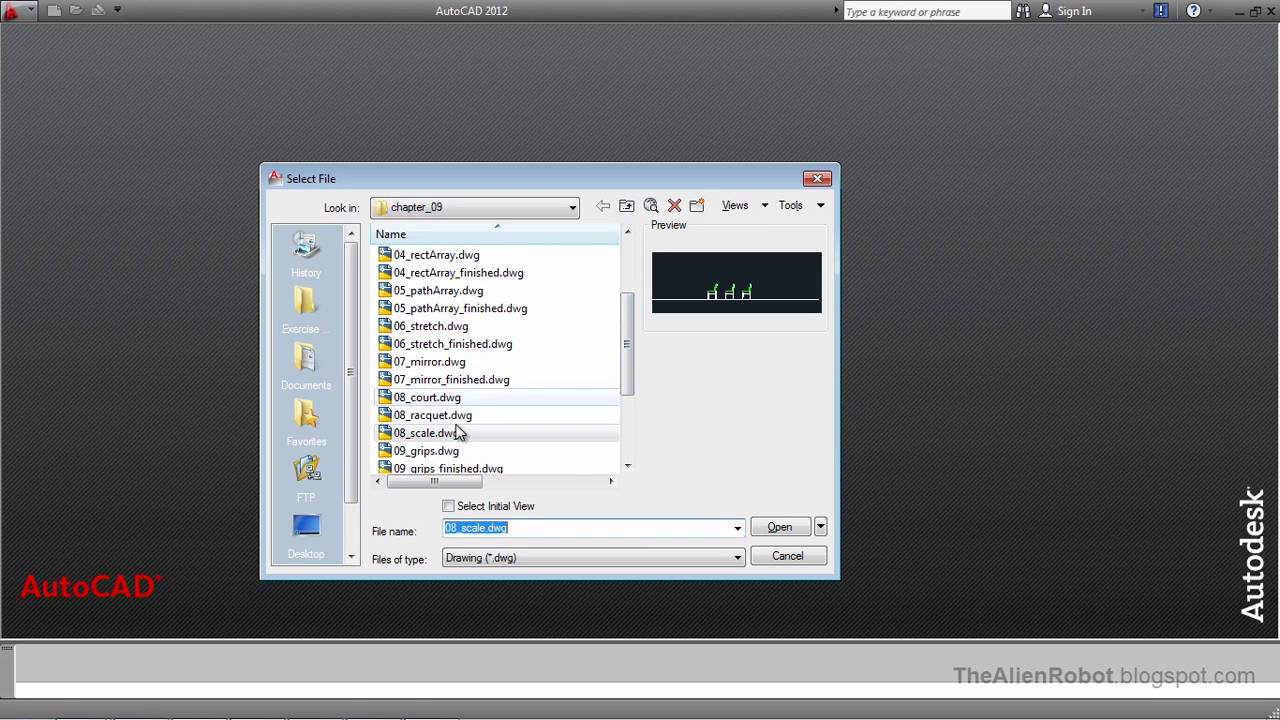
left_click(425, 400)
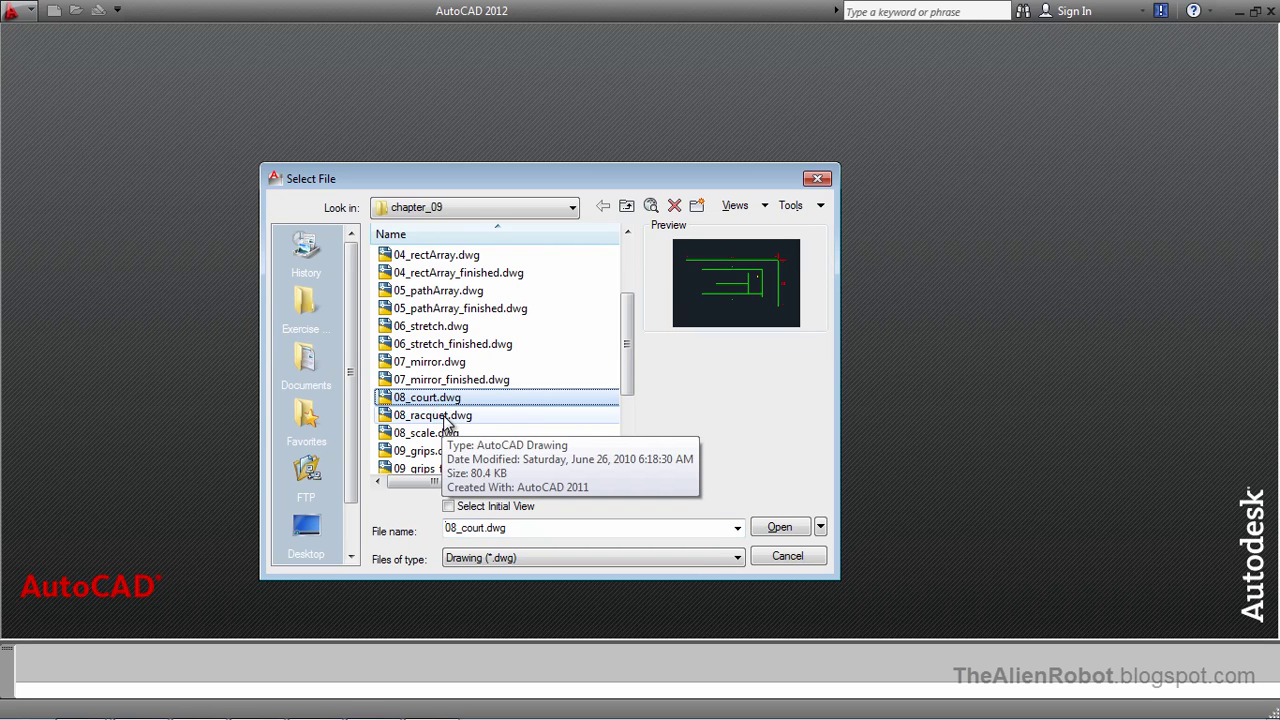
left_click(445, 418, "ctrl")
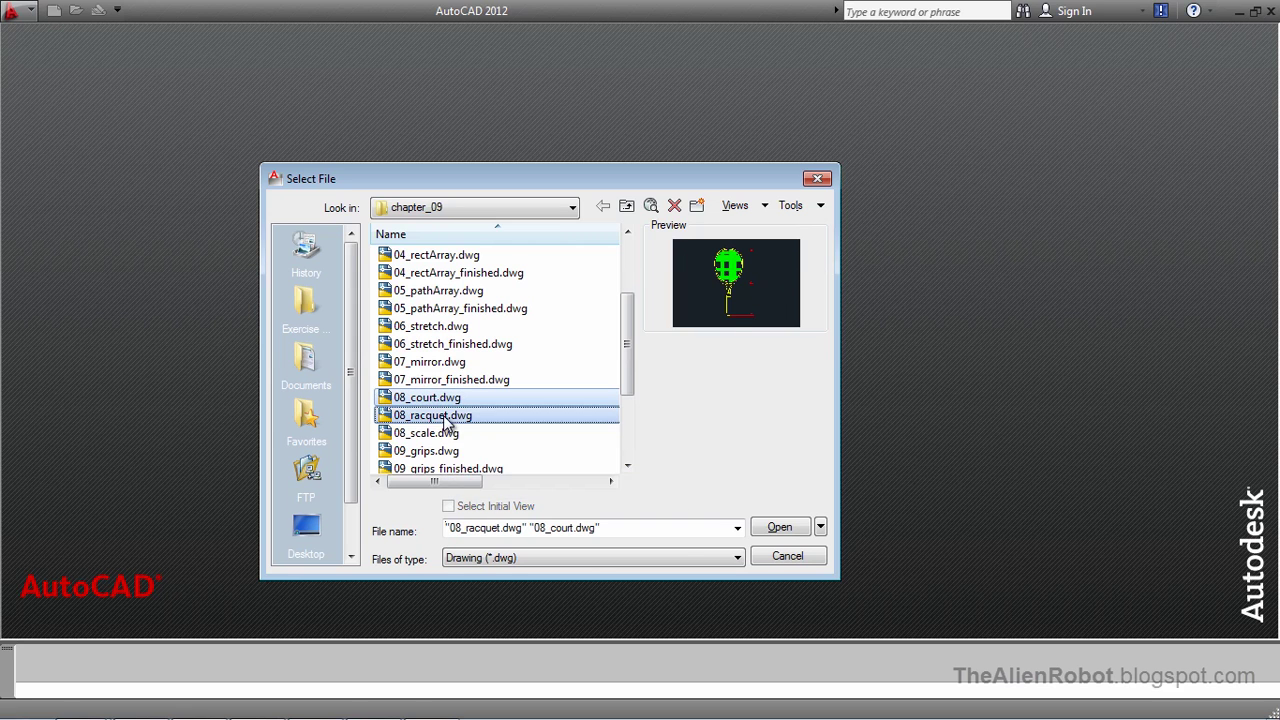
left_click(779, 528)
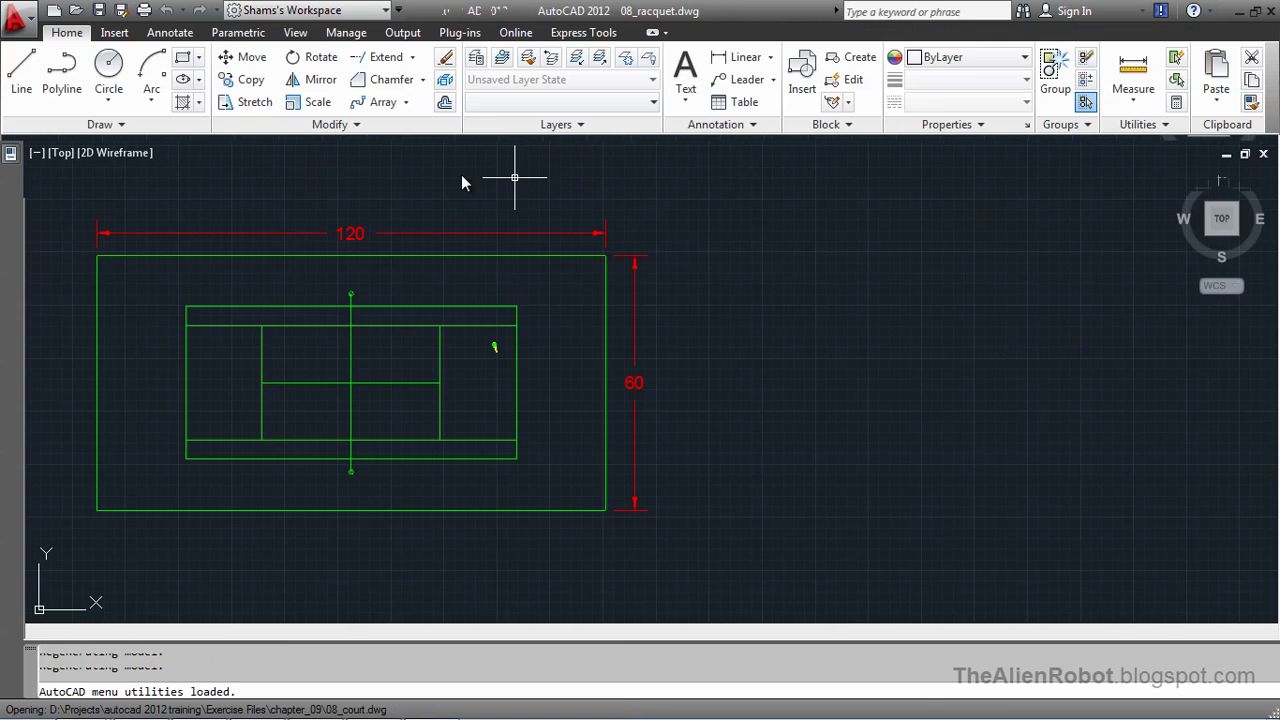
Tile the court and racquet drawings vertically and pan the 120 by 60 court fully into view
left_click(296, 32)
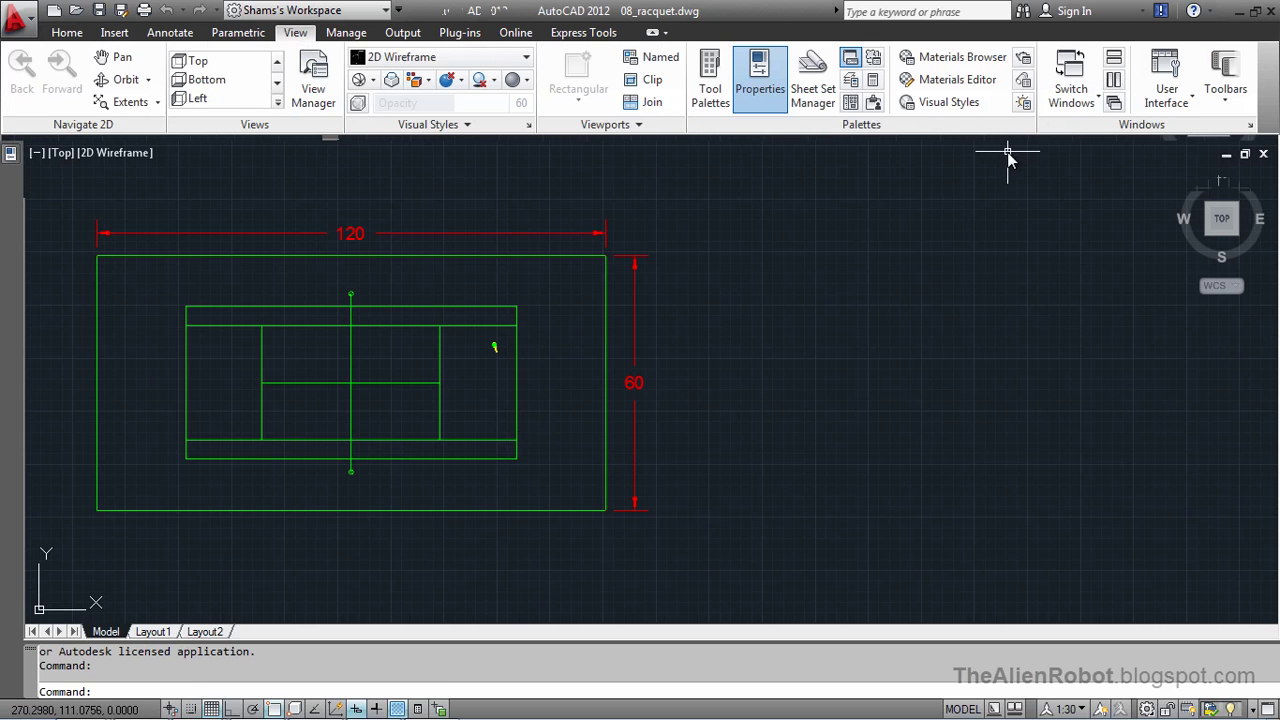
left_click(1115, 82)
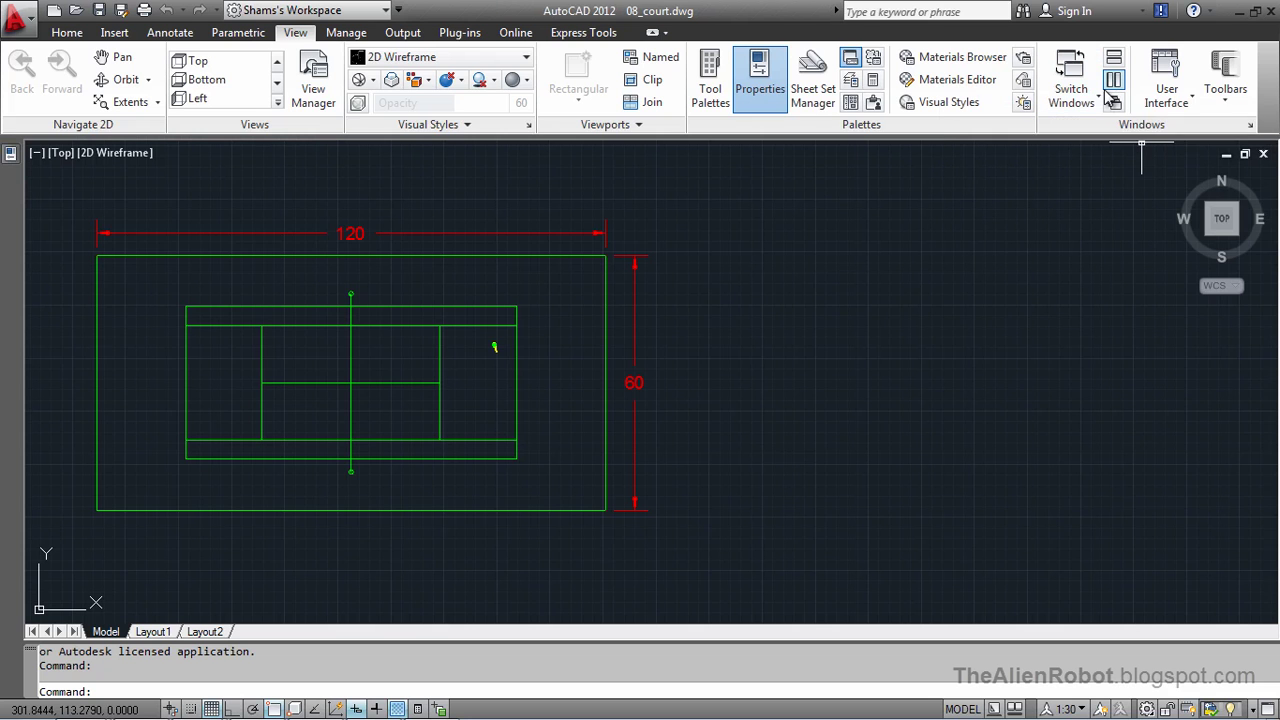
left_click(1113, 81)
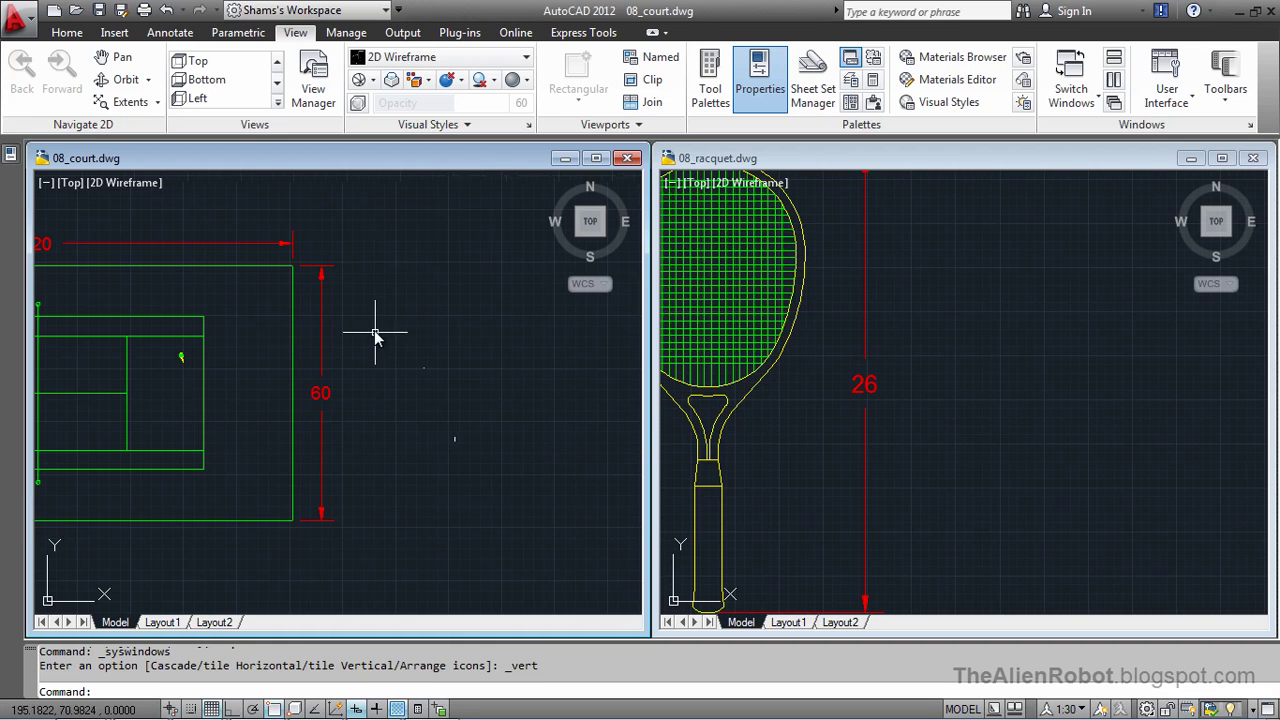
mouse_move(366, 294)
middle_mouse_down()
mouse_move(517, 340)
mouse_move(608, 332)
middle_mouse_up()
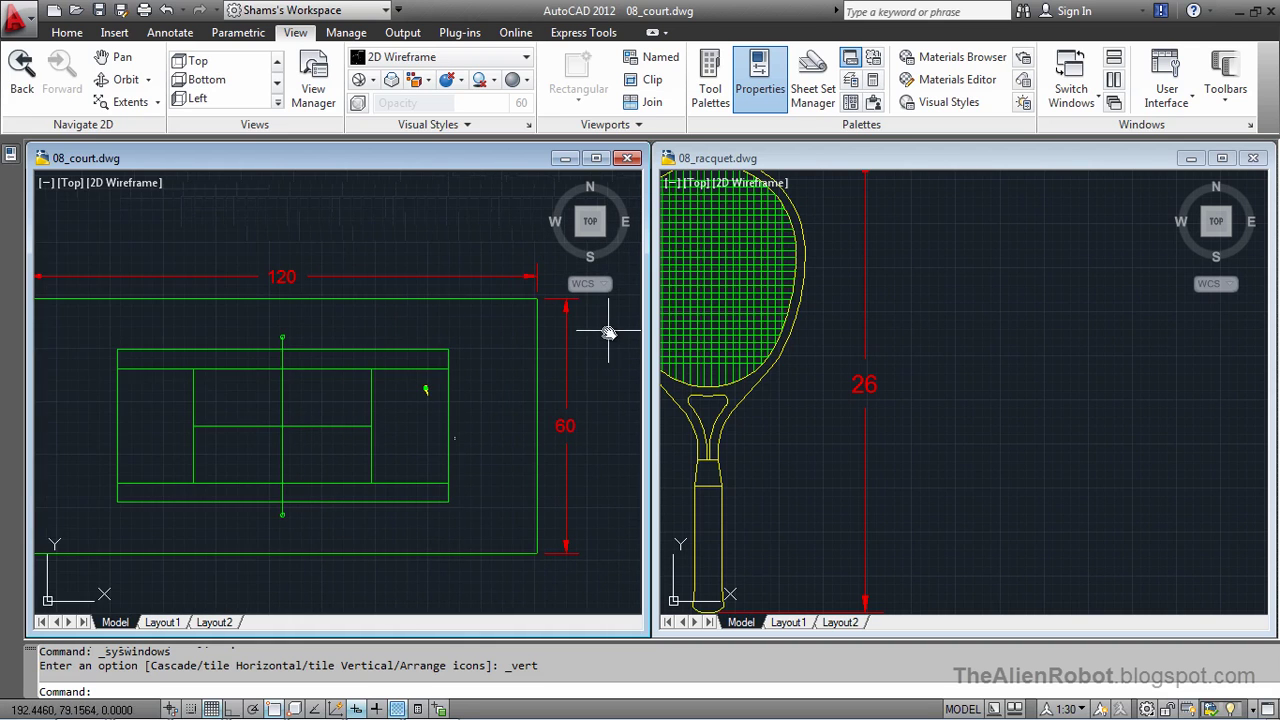
middle_click_drag(437, 263, 456, 264)
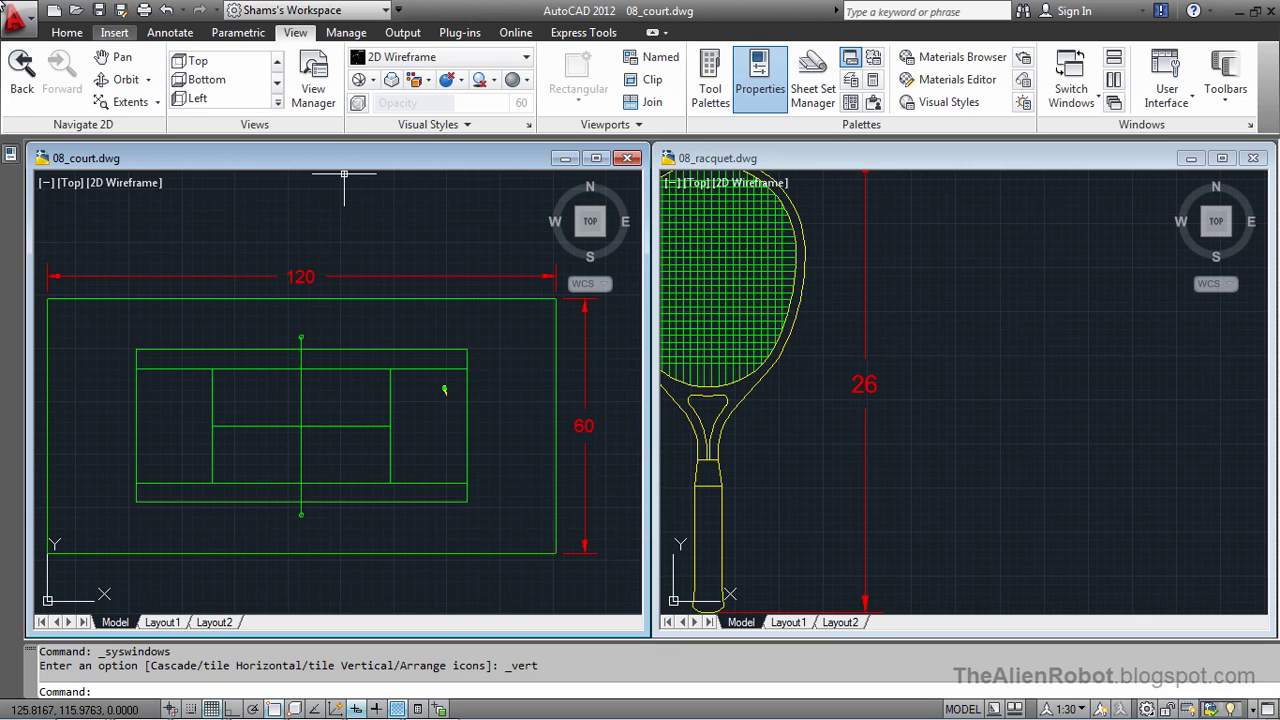
Check that the court drawing's units are set to feet, then cancel the Units dialog
key("alt+f")
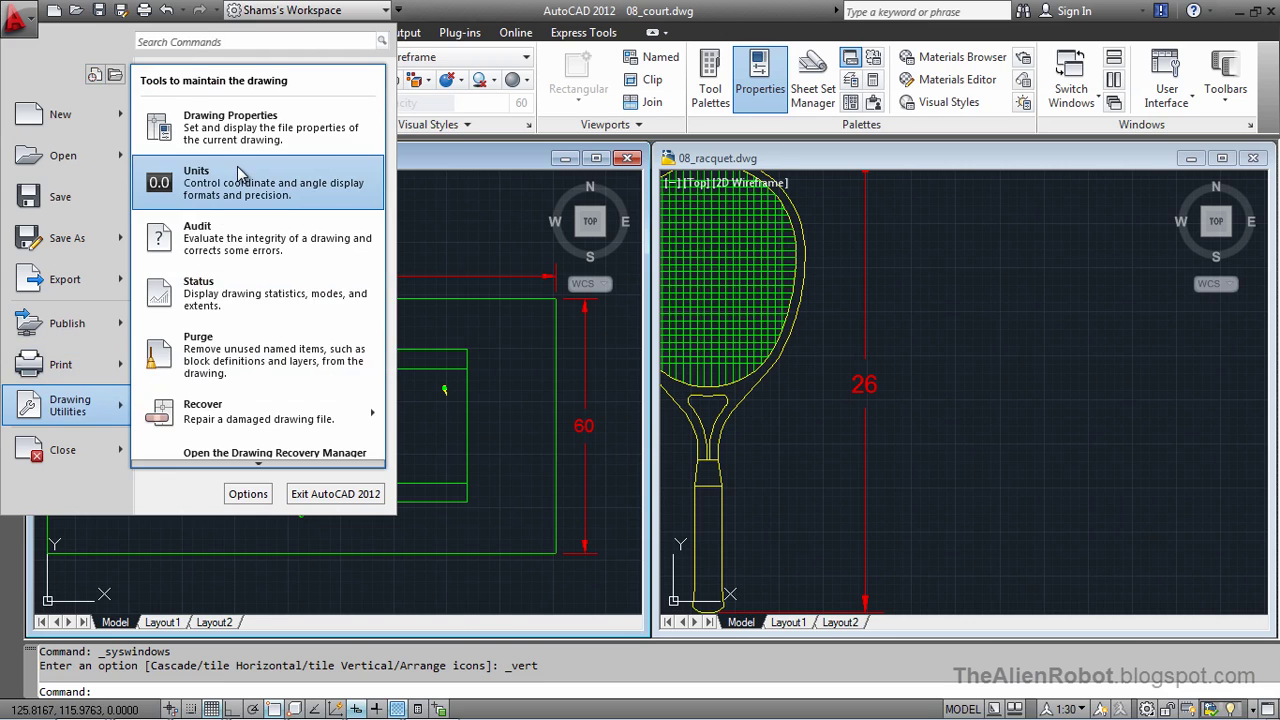
key("Escape")
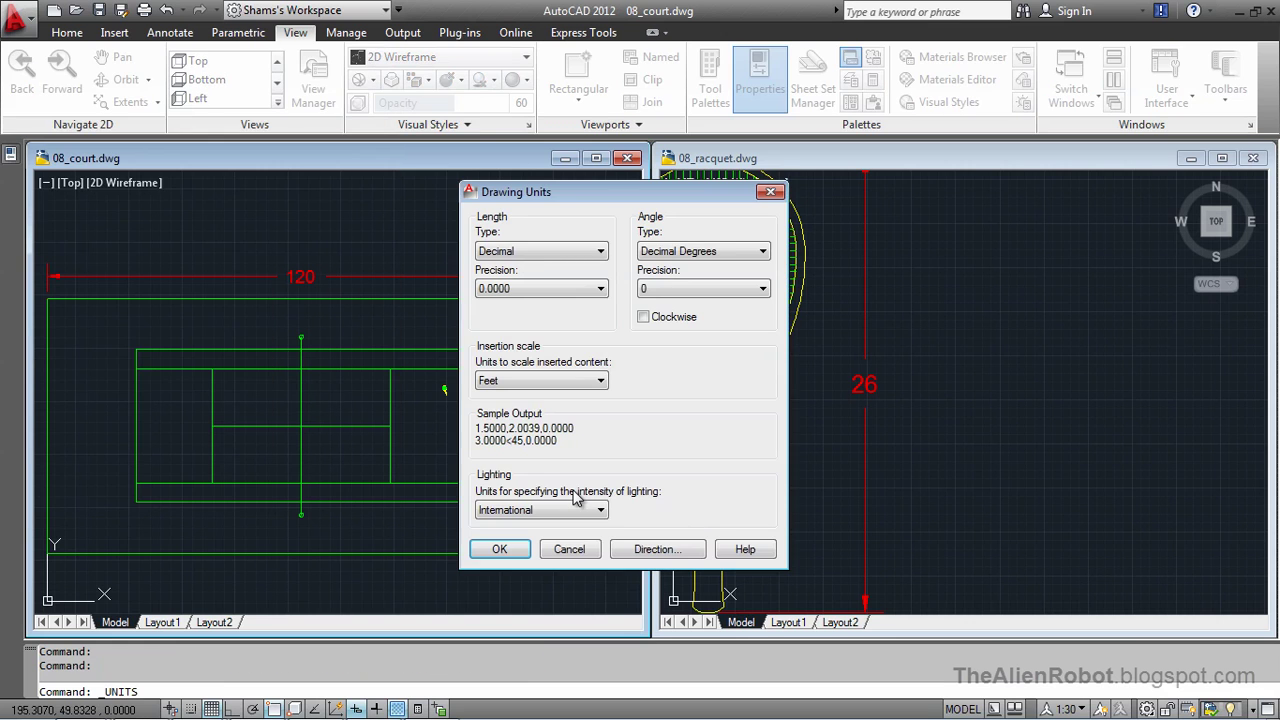
left_click(583, 551)
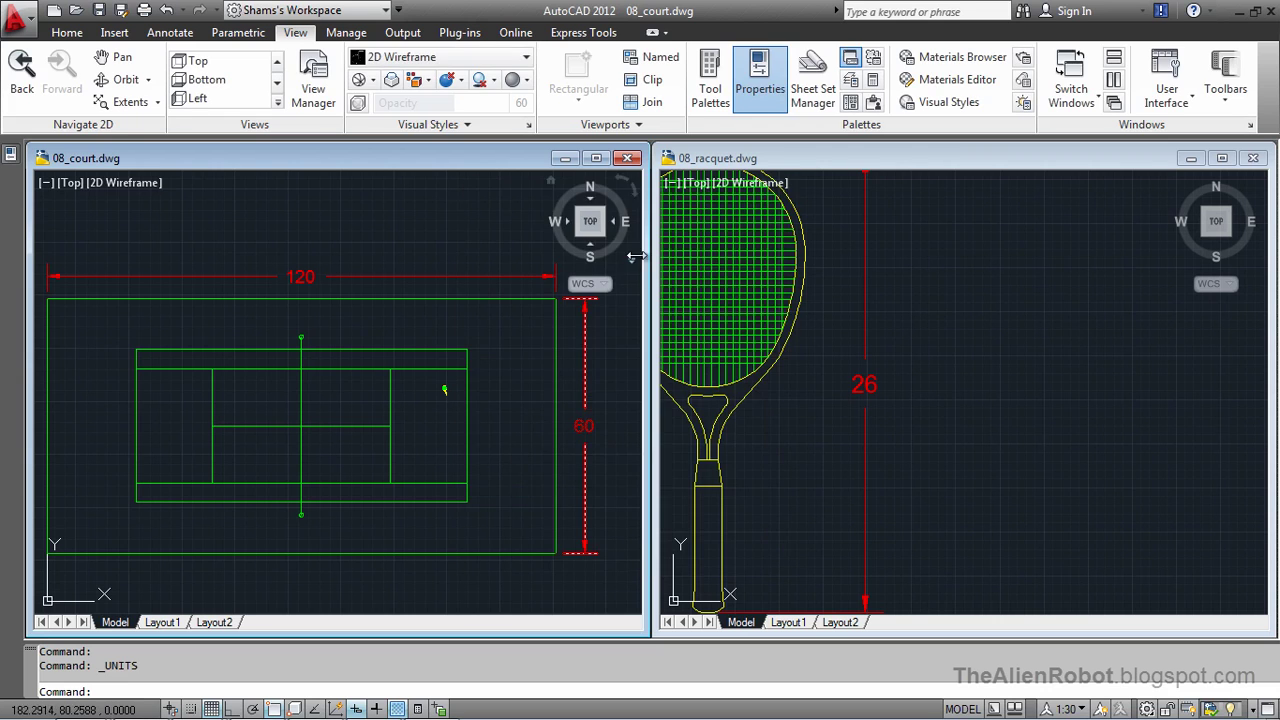
Make the racquet drawing active, centre the racquet, and confirm its units are inches
left_click(834, 159)
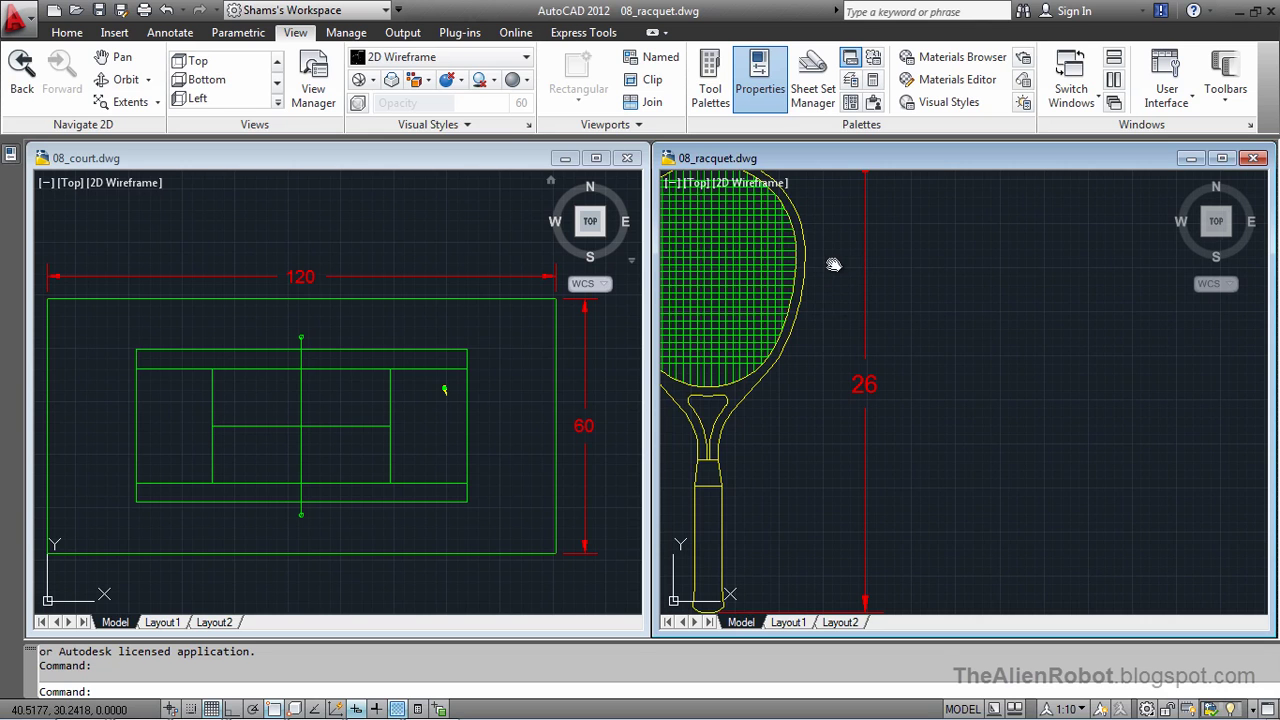
scroll(900, 300, "up", 2)
middle_click_drag(920, 320, 932, 285)
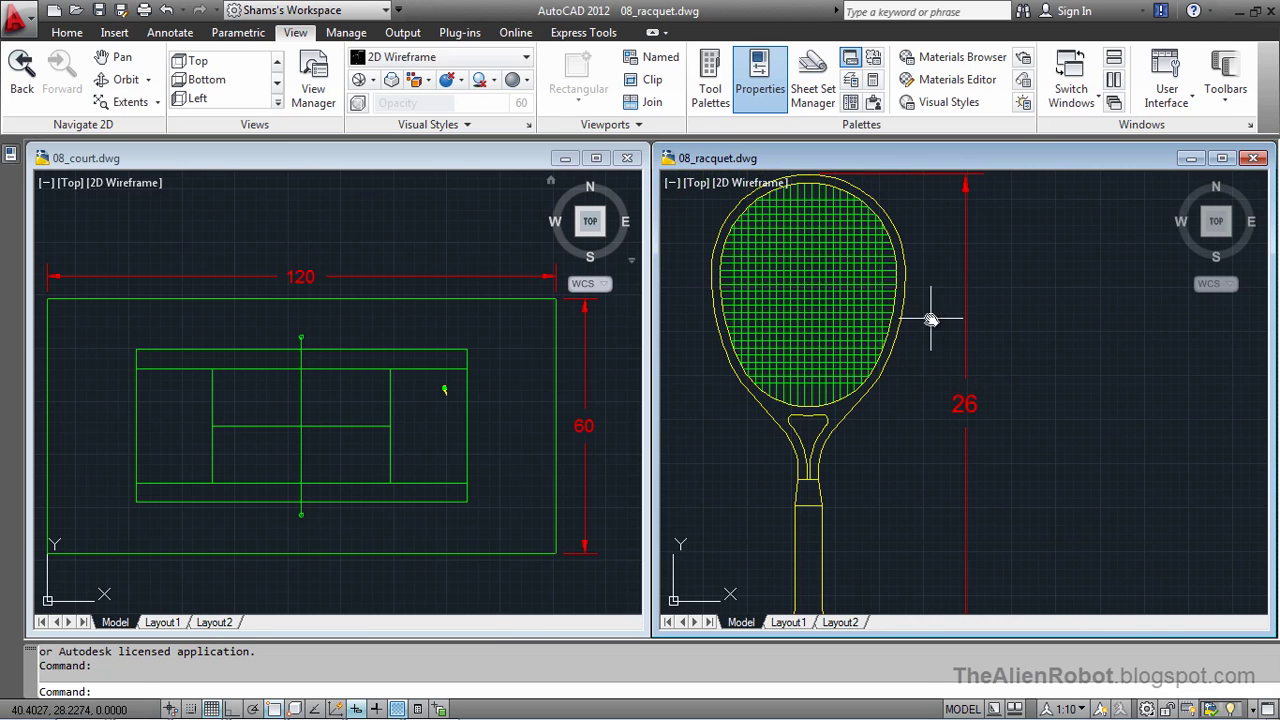
left_click(18, 18)
mouse_move(122, 413)
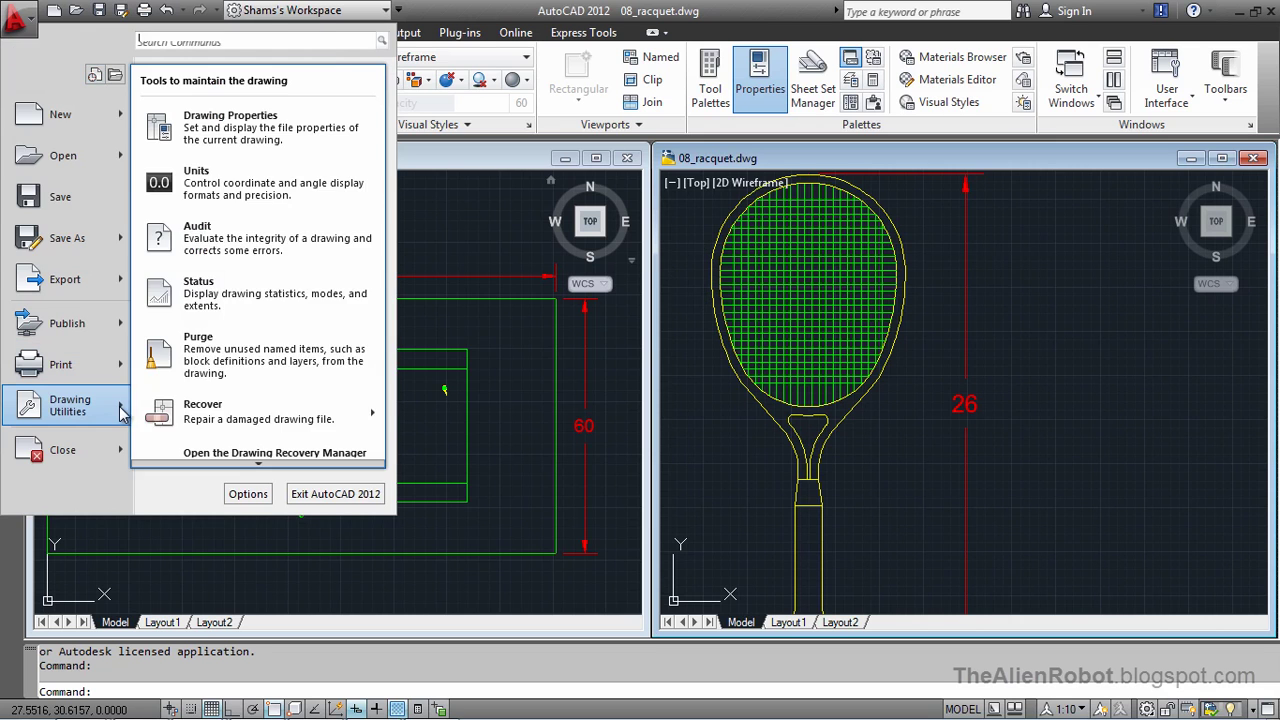
left_click(232, 180)
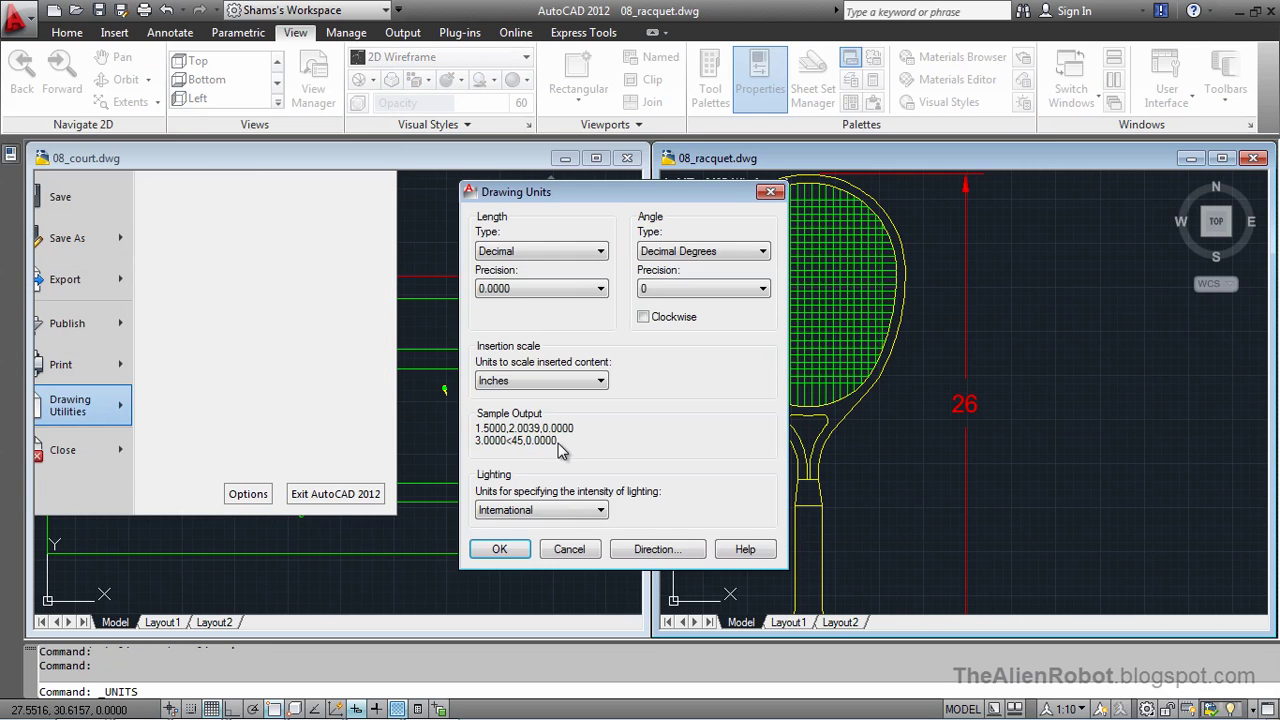
left_click(560, 550)
mouse_move(867, 482)
middle_mouse_down()
mouse_move(871, 457)
mouse_move(894, 449)
middle_mouse_up()
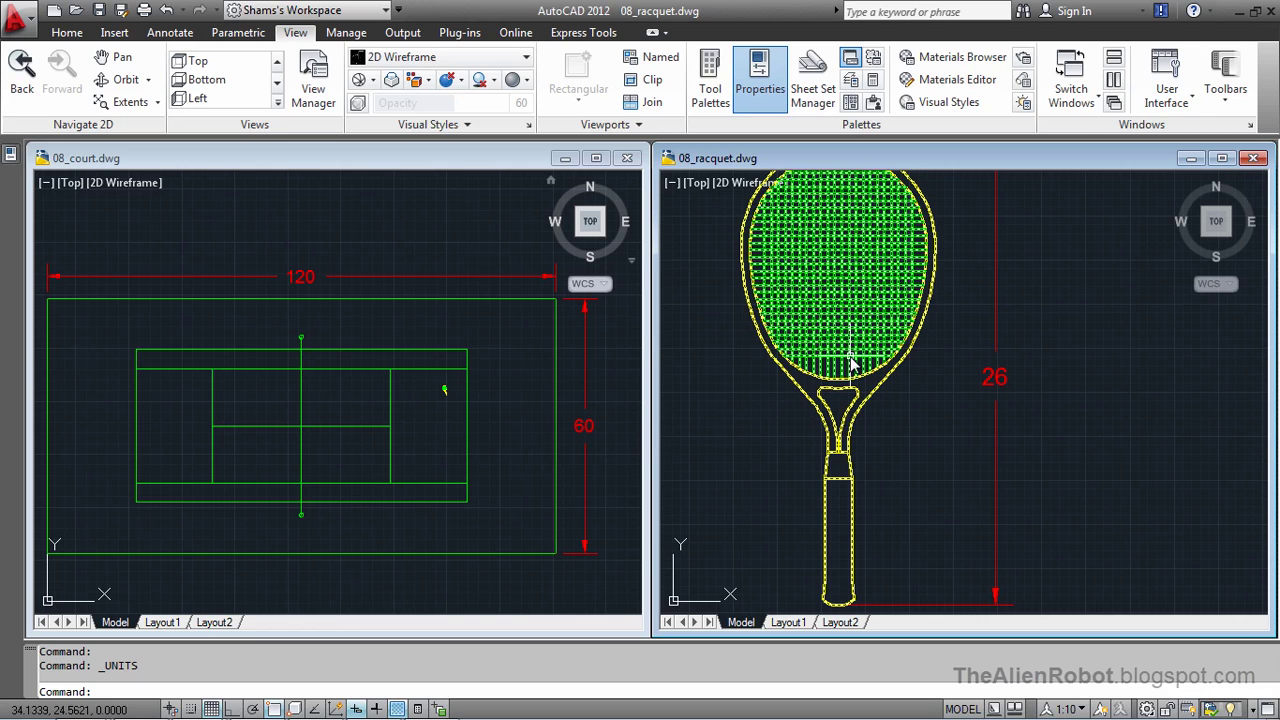
Drag the racquet from its drawing onto the left end of the tennis court
left_click(800, 340)
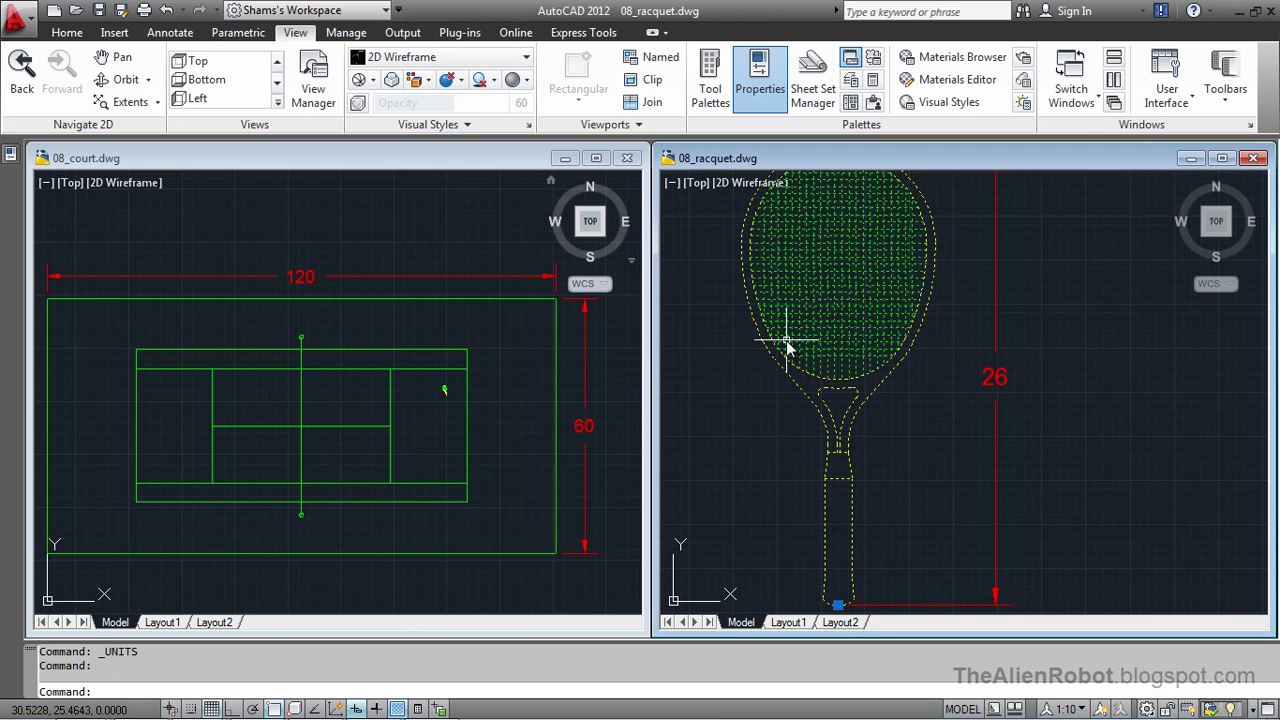
mouse_move(787, 343)
left_mouse_down()
mouse_move(700, 348)
mouse_move(635, 400)
mouse_move(190, 398)
mouse_move(167, 426)
left_mouse_up()
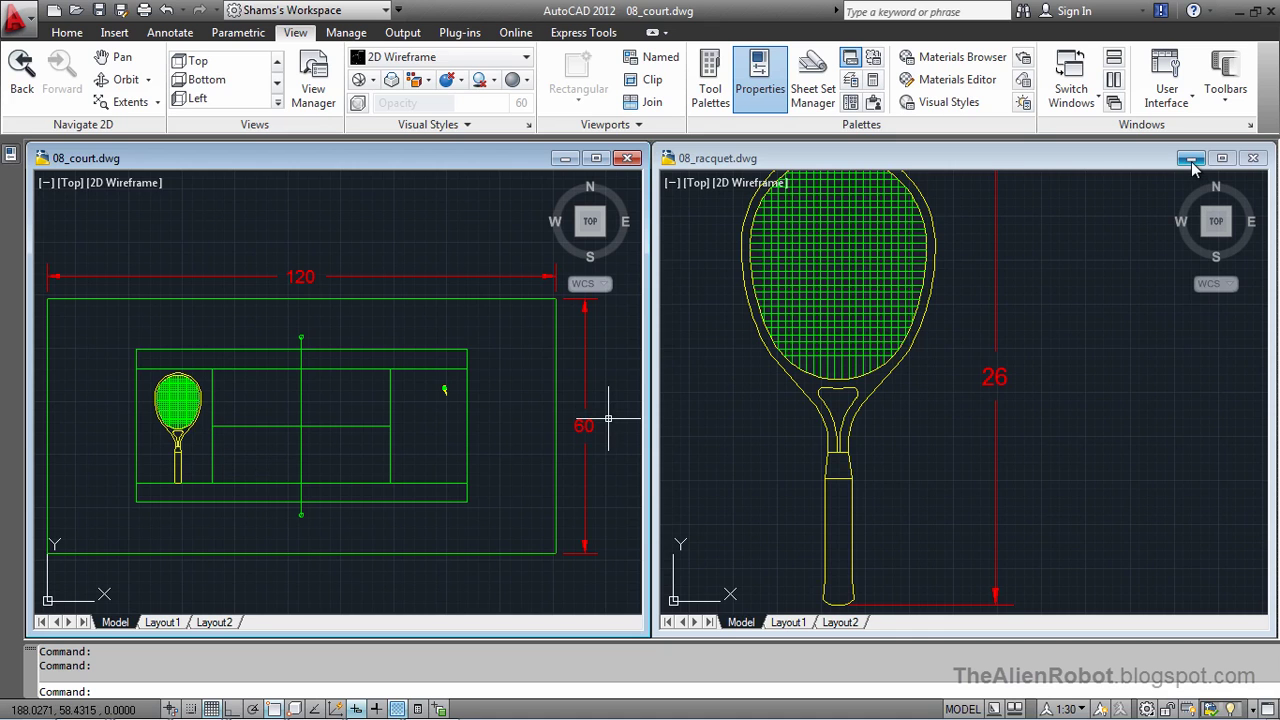
Minimize the racquet drawing, maximize the court drawing, and zoom in on the pasted racquet
left_click(1191, 159)
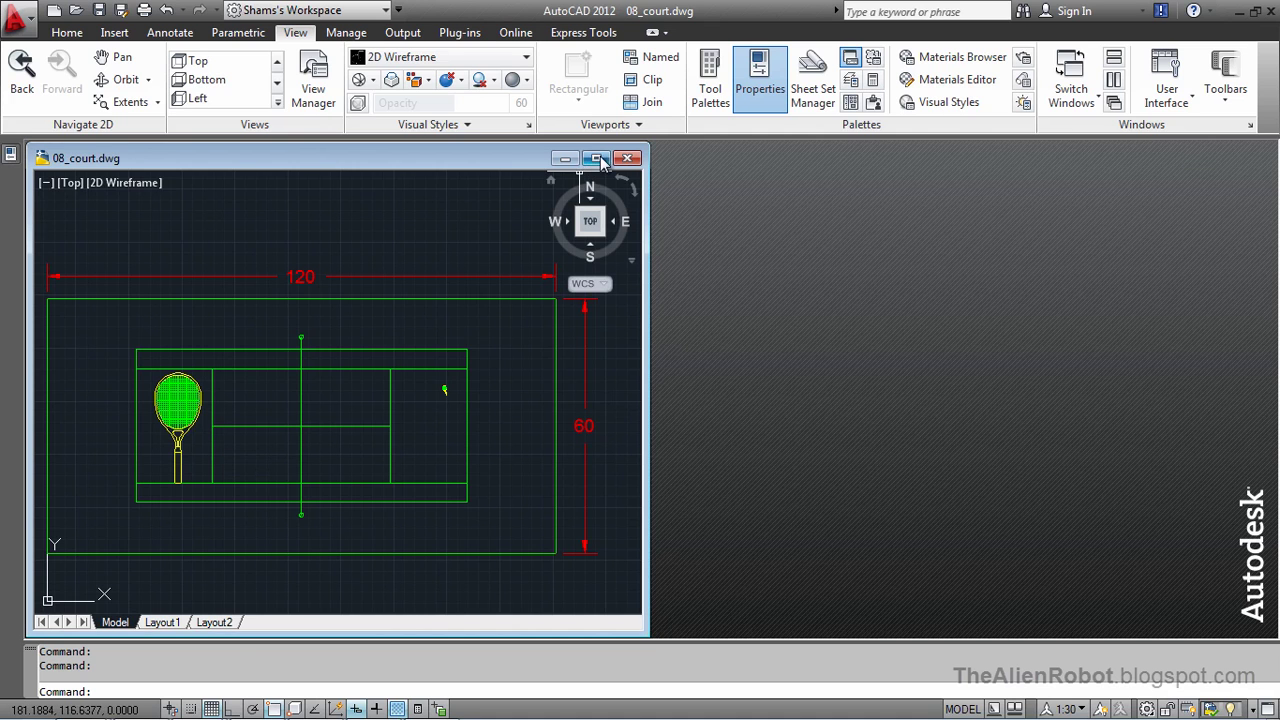
left_click(596, 158)
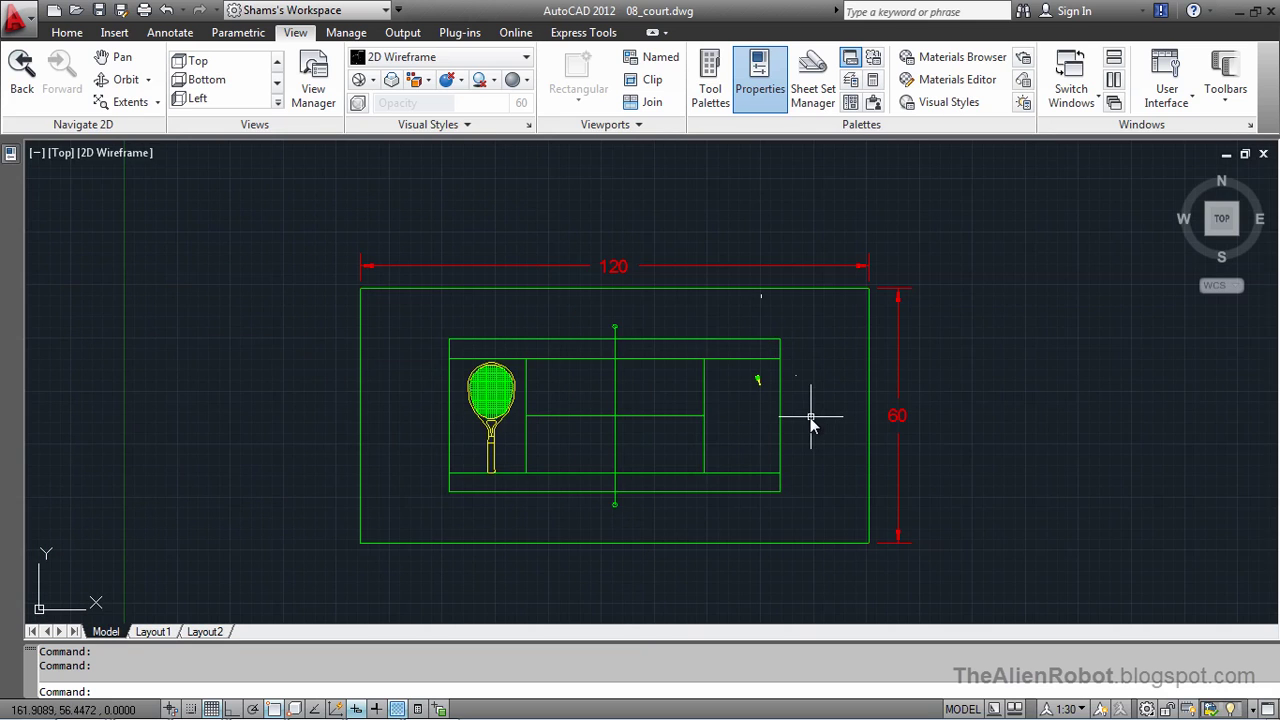
scroll(810, 421, "up", 3)
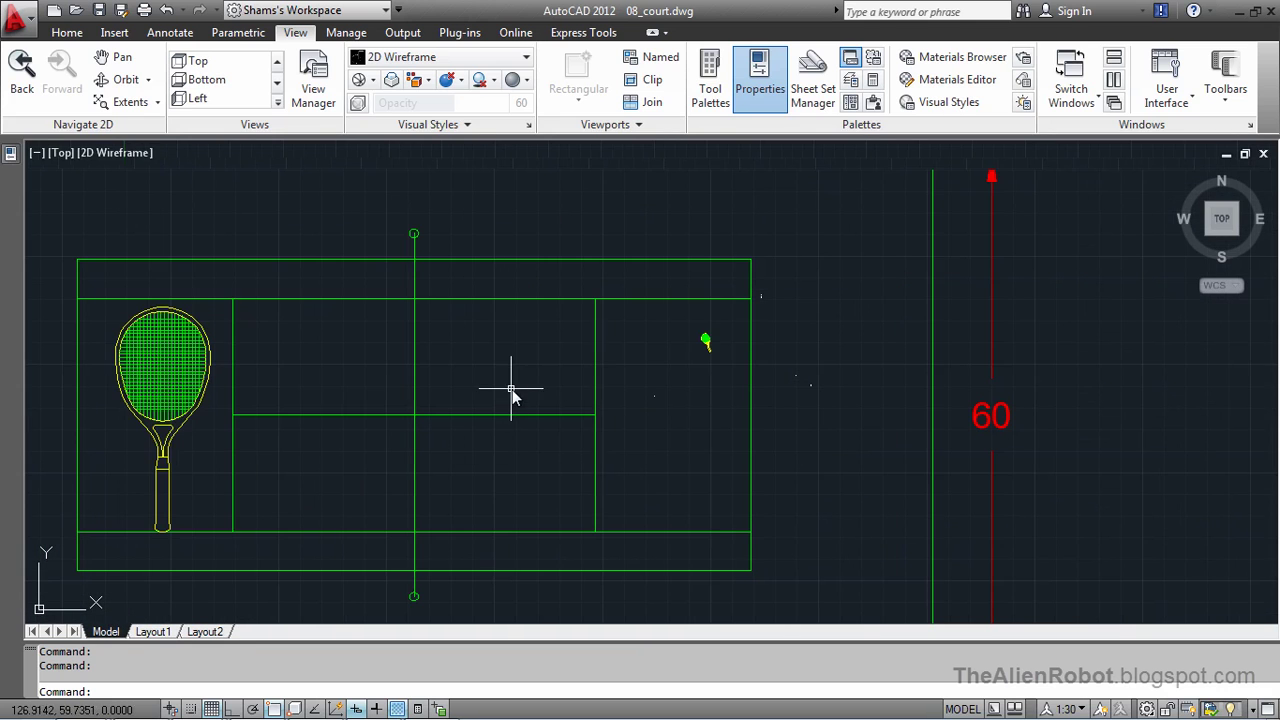
mouse_move(512, 389)
middle_mouse_down()
mouse_move(850, 382)
mouse_move(808, 385)
middle_mouse_up()
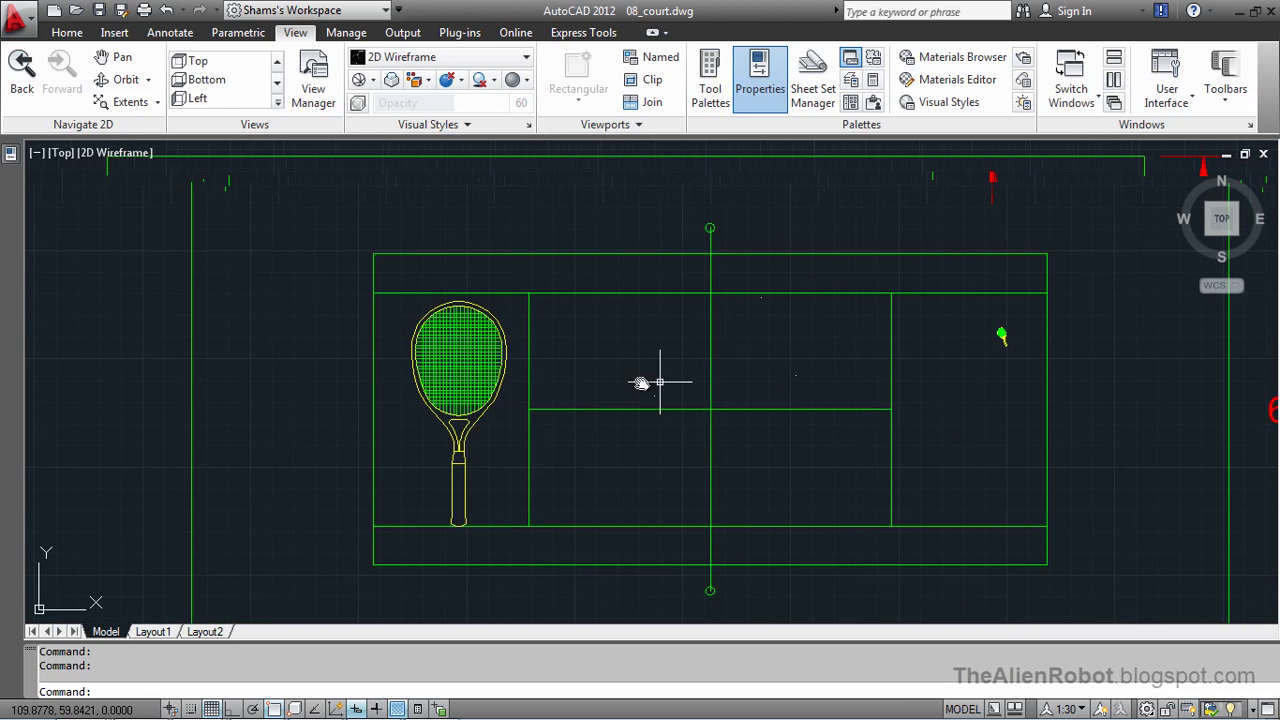
scroll(645, 380, "up", 2)
middle_click_drag(560, 380, 675, 372)
scroll(675, 372, "up", 2)
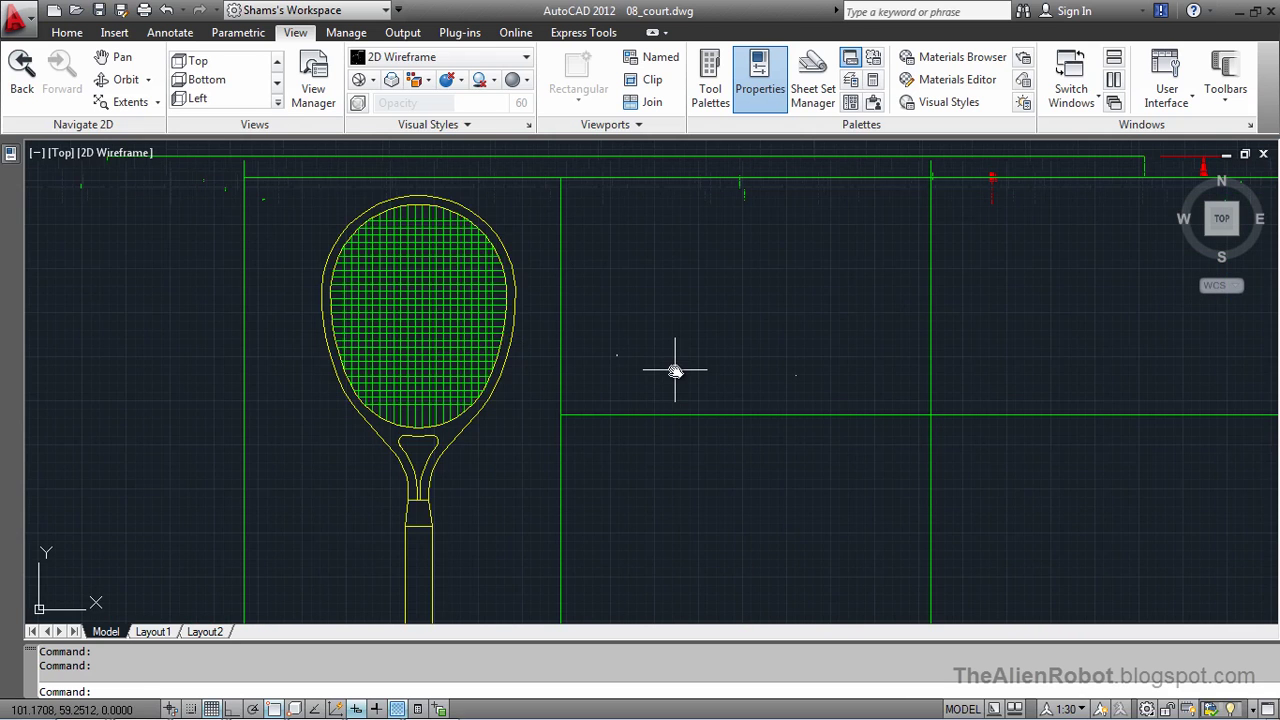
middle_click_drag(631, 429, 698, 374)
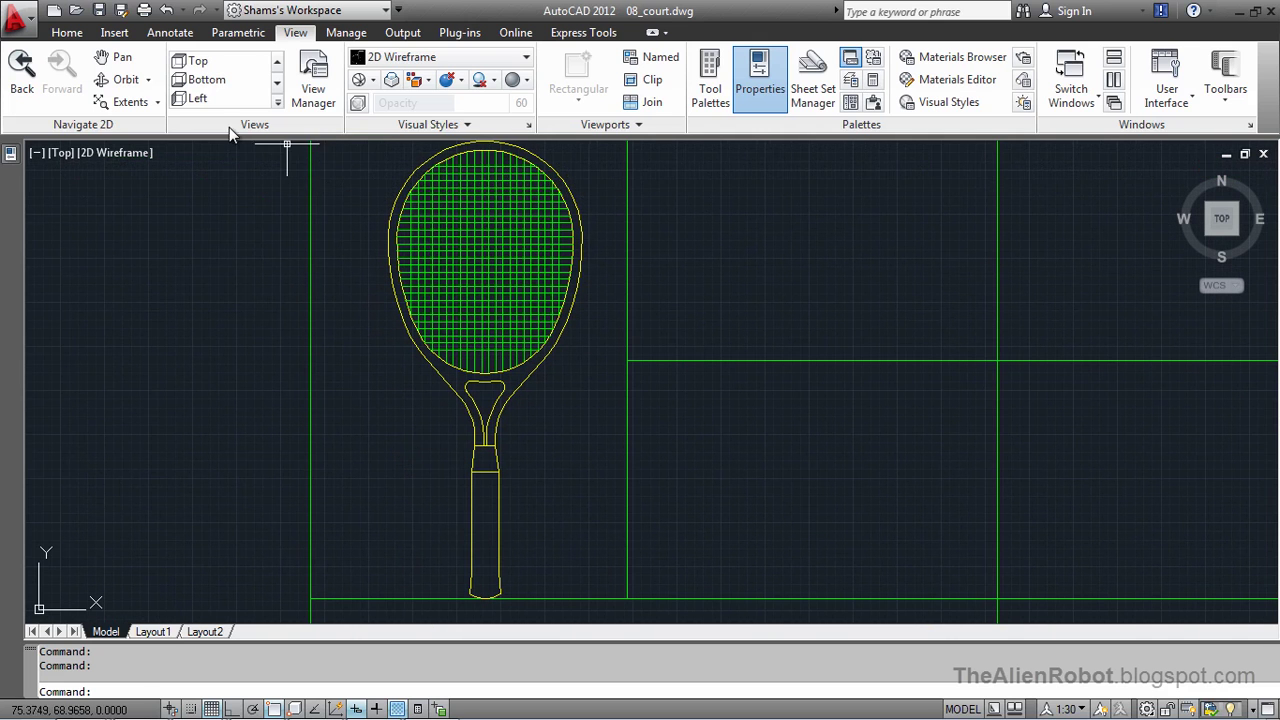
left_click(70, 34)
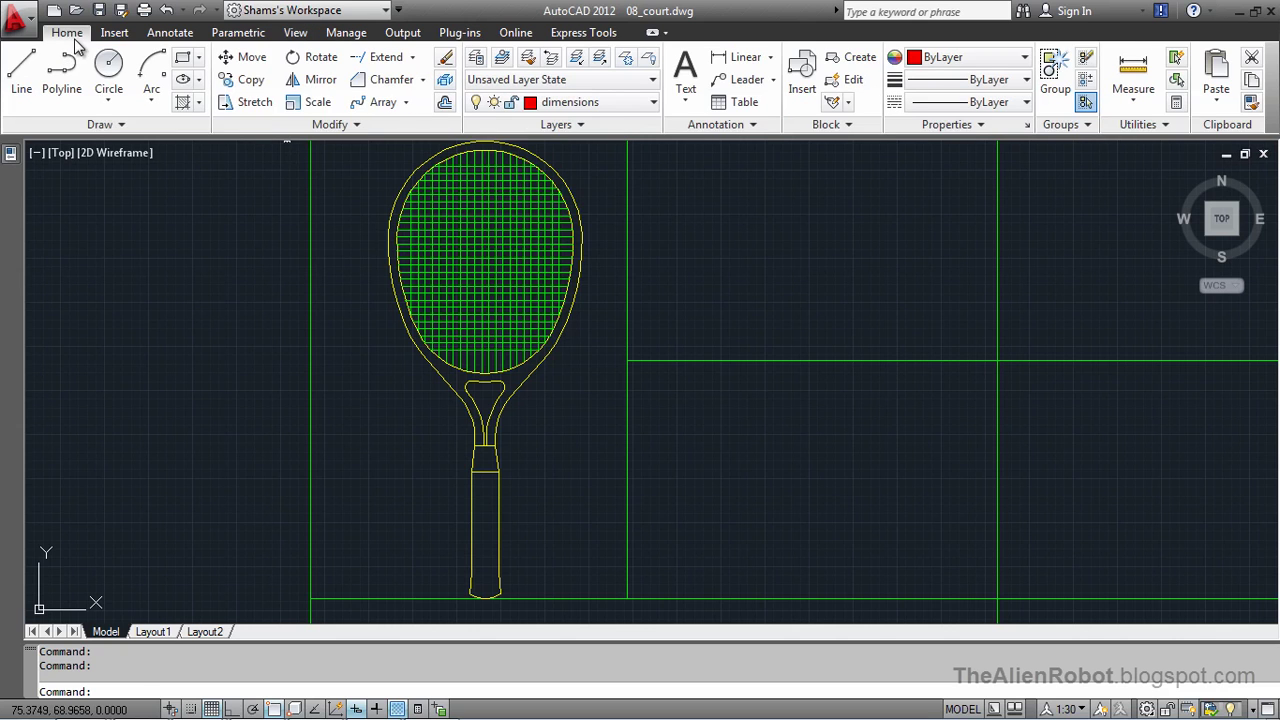
Scale the pasted racquet by 1/12 about the end of its handle
left_click(310, 102)
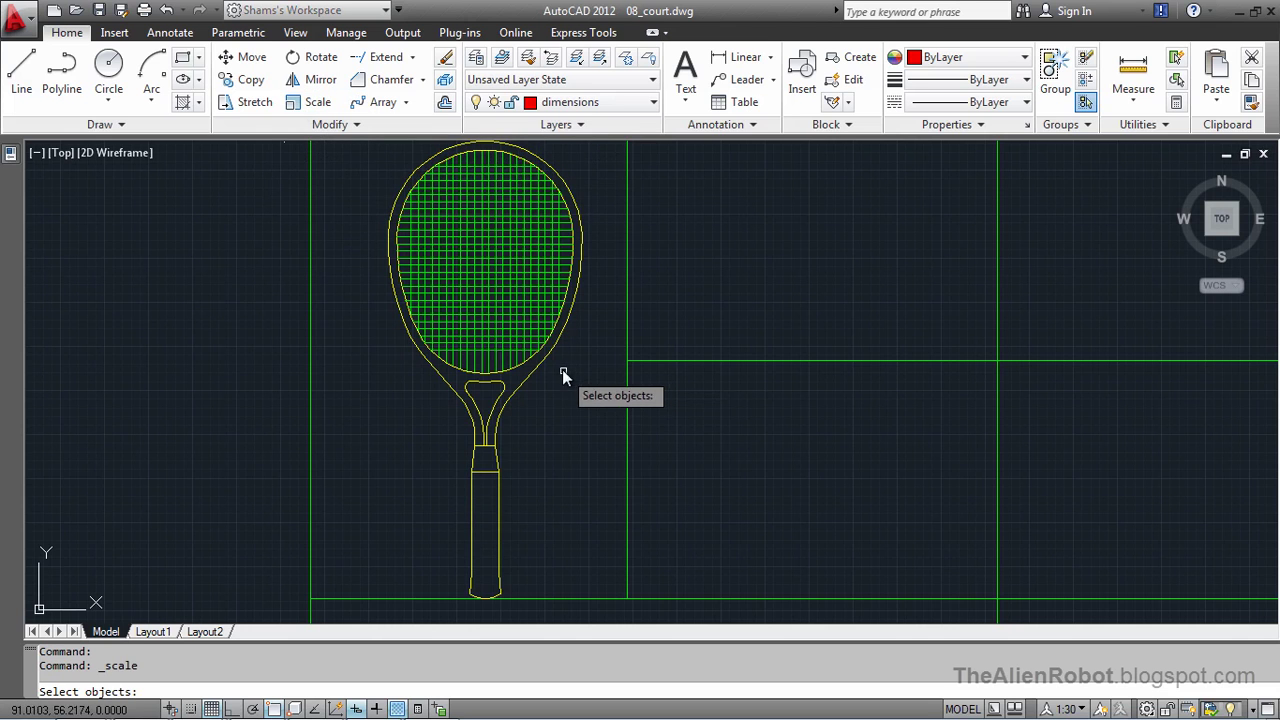
left_click(540, 344)
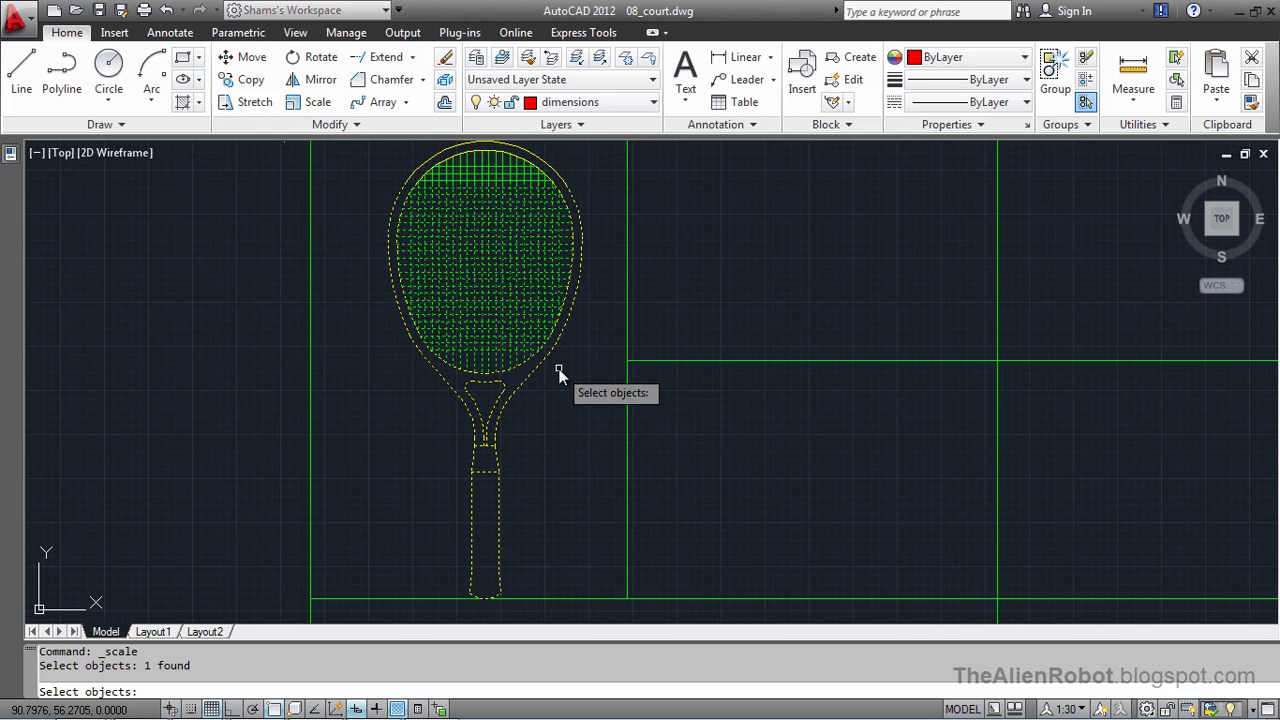
key("Return")
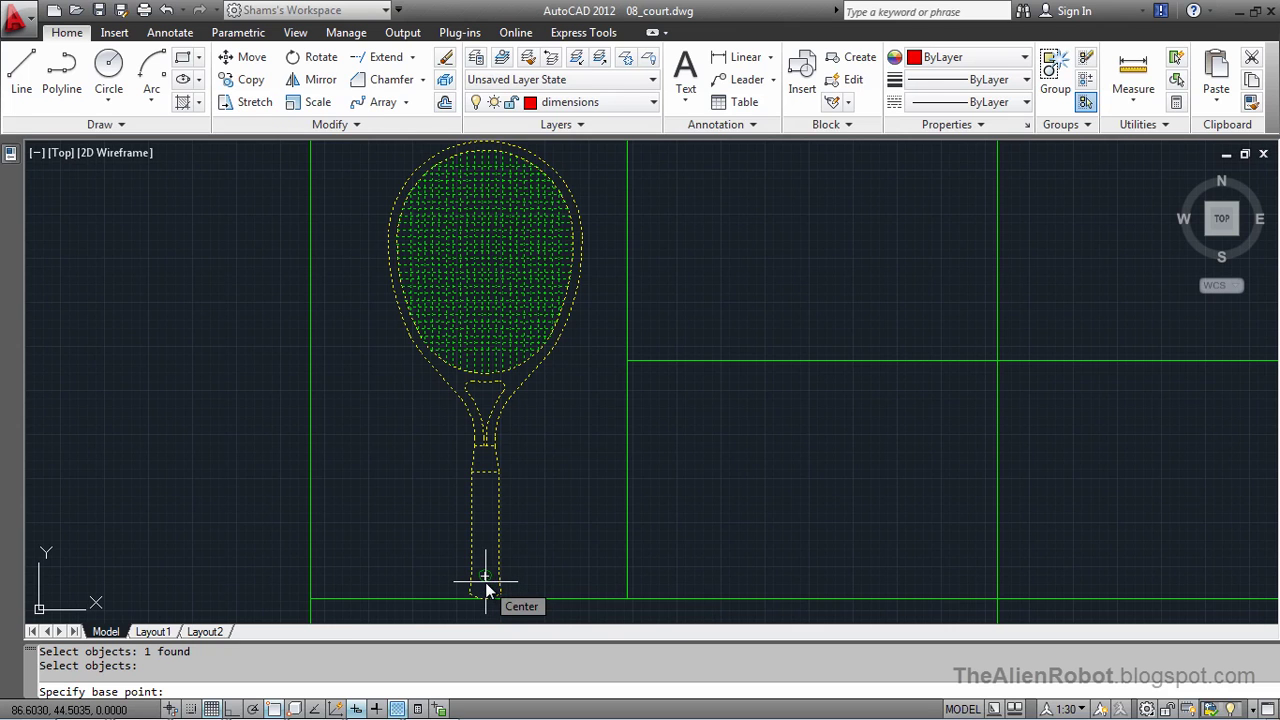
left_click(485, 582)
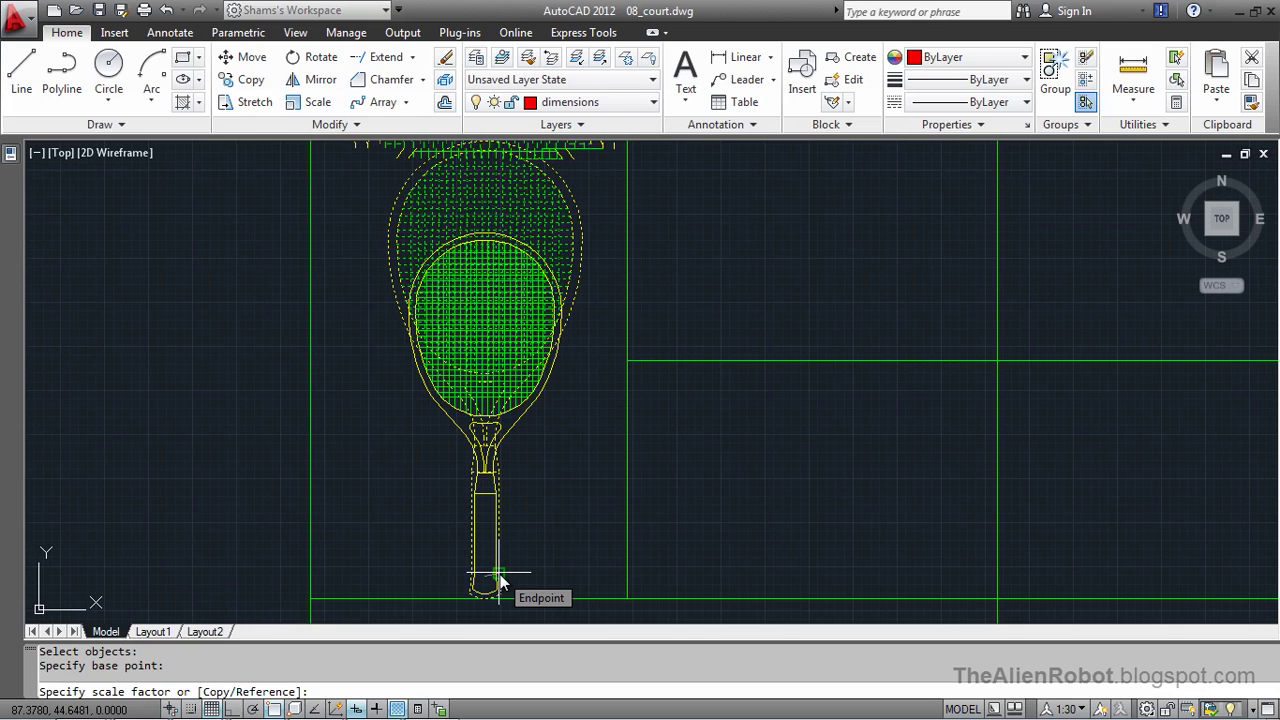
type("1")
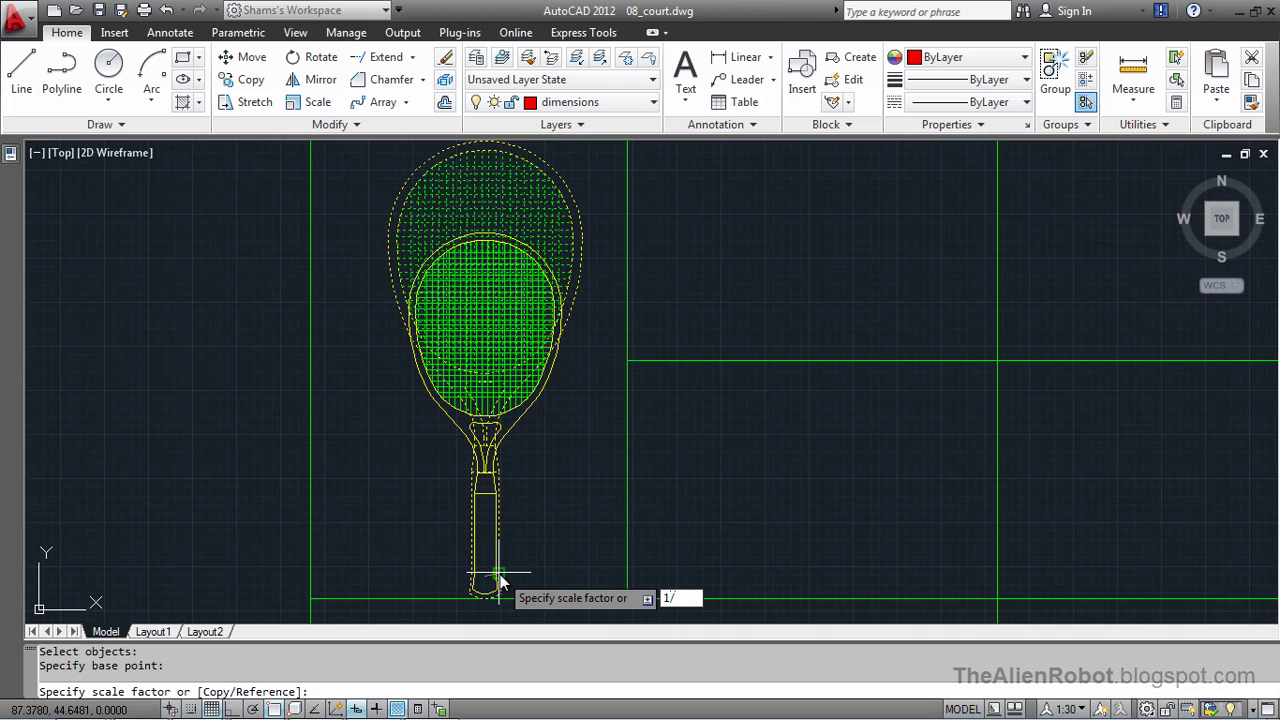
type("/12")
key("Return")
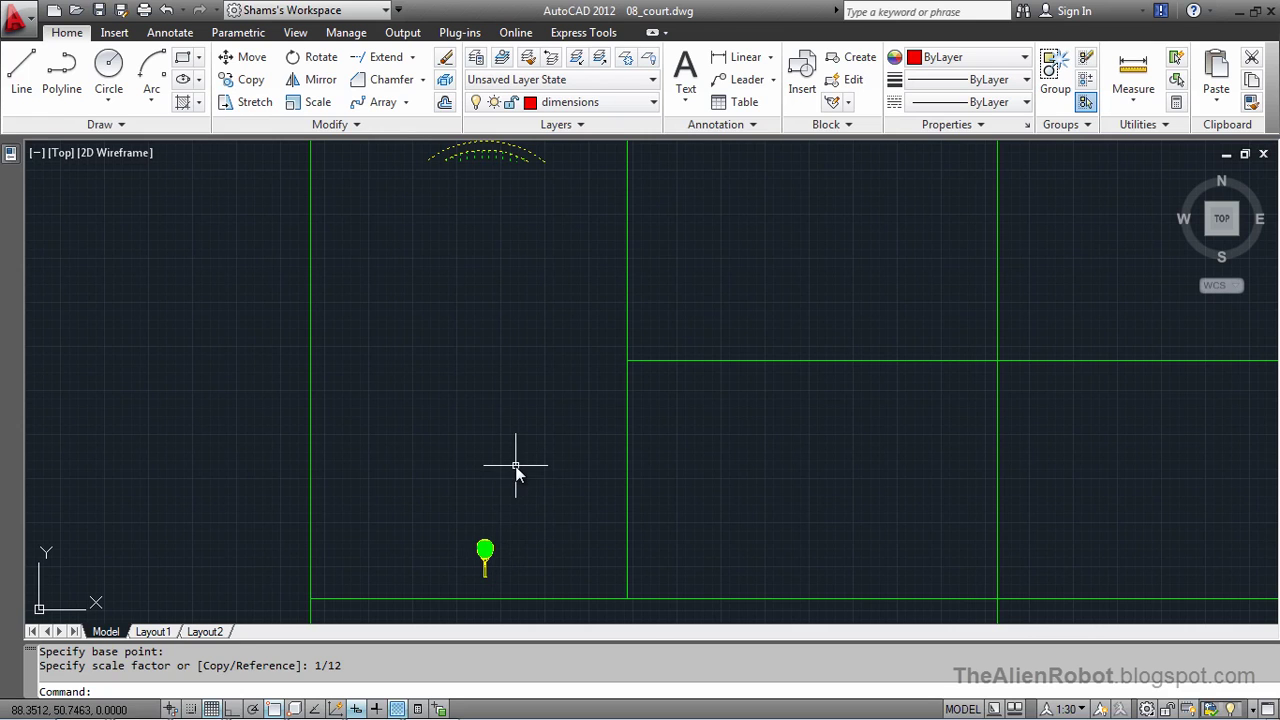
Move the scaled racquet from the court's left end to beside the other racquet on the right
scroll(711, 471, "down", 2)
middle_click_drag(809, 471, 557, 461)
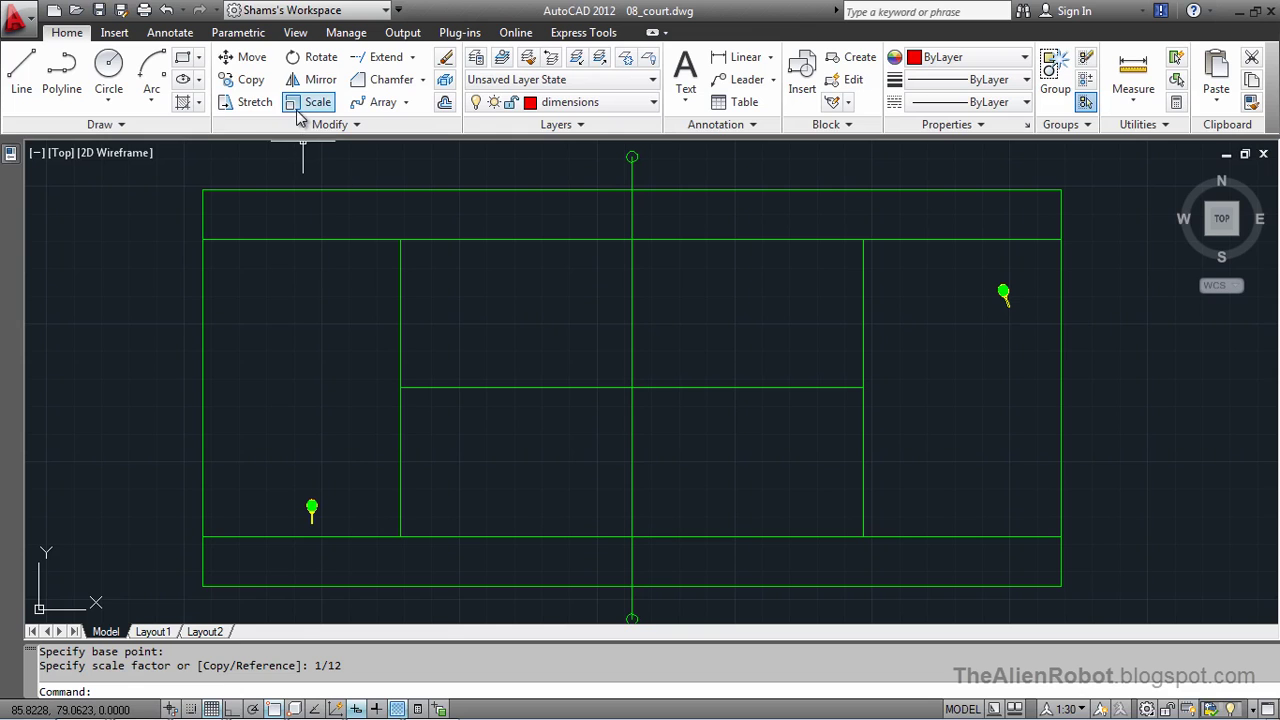
left_click(248, 57)
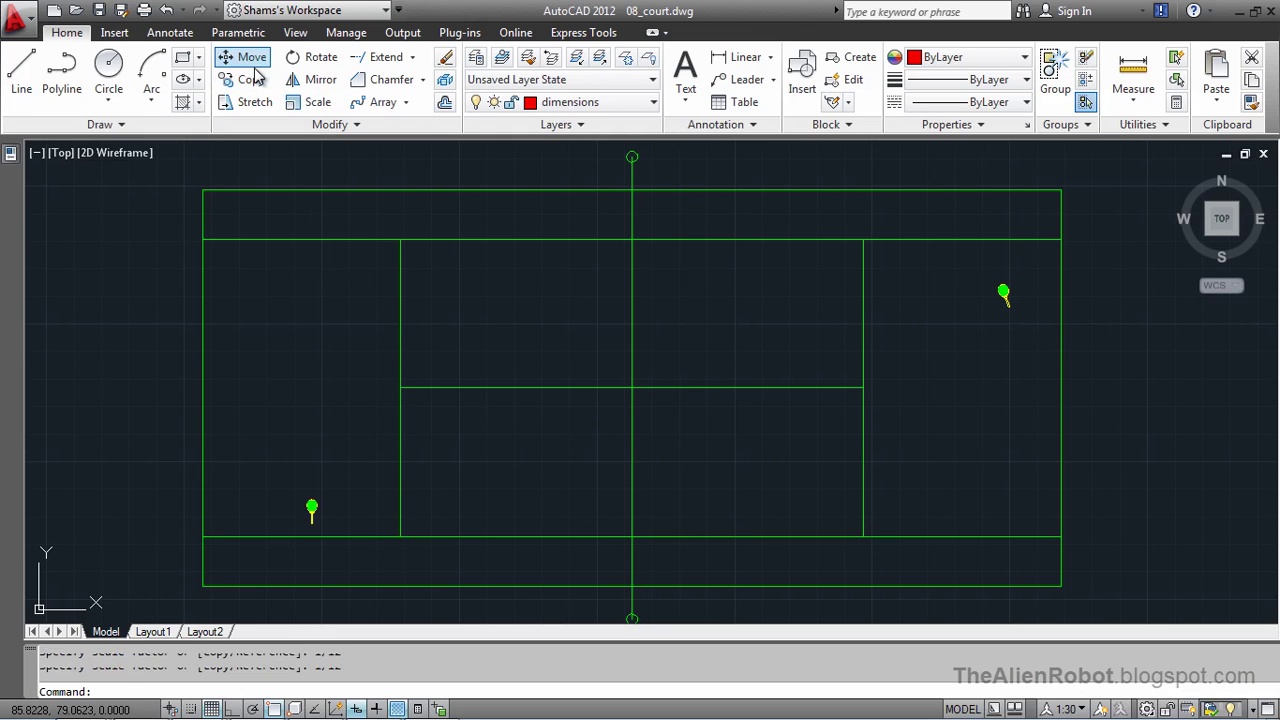
left_click(311, 507)
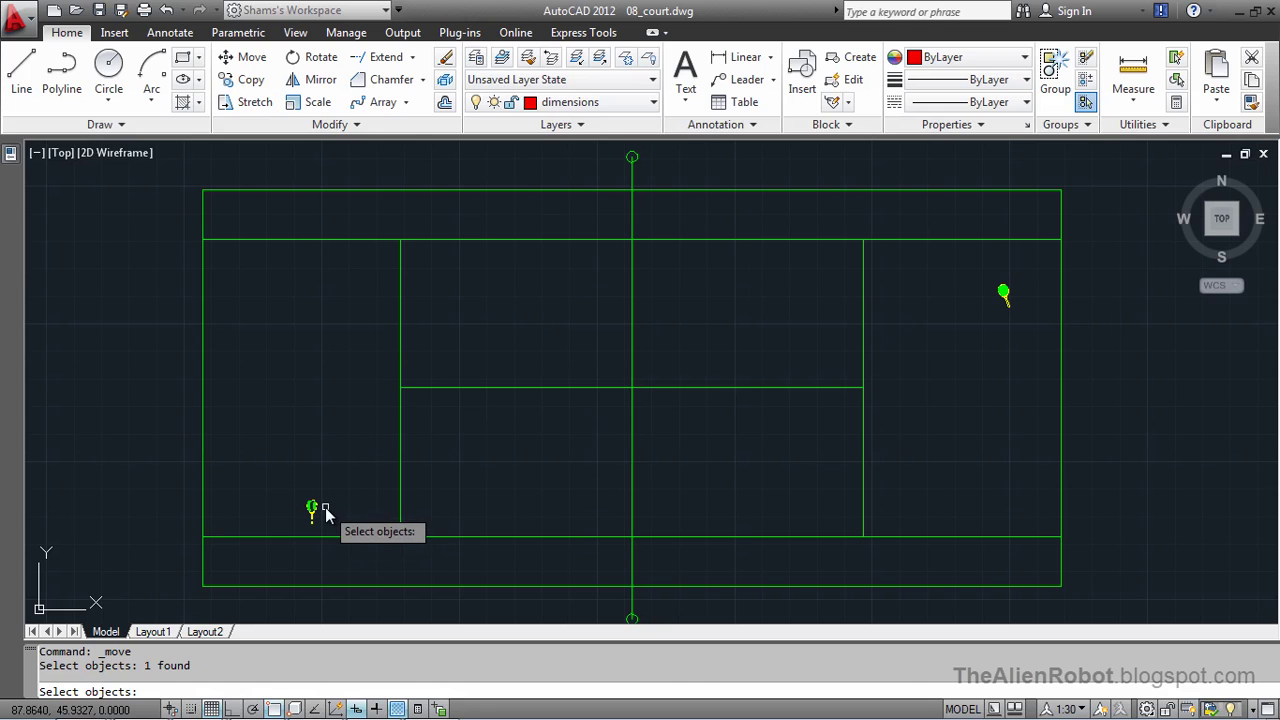
key("Return")
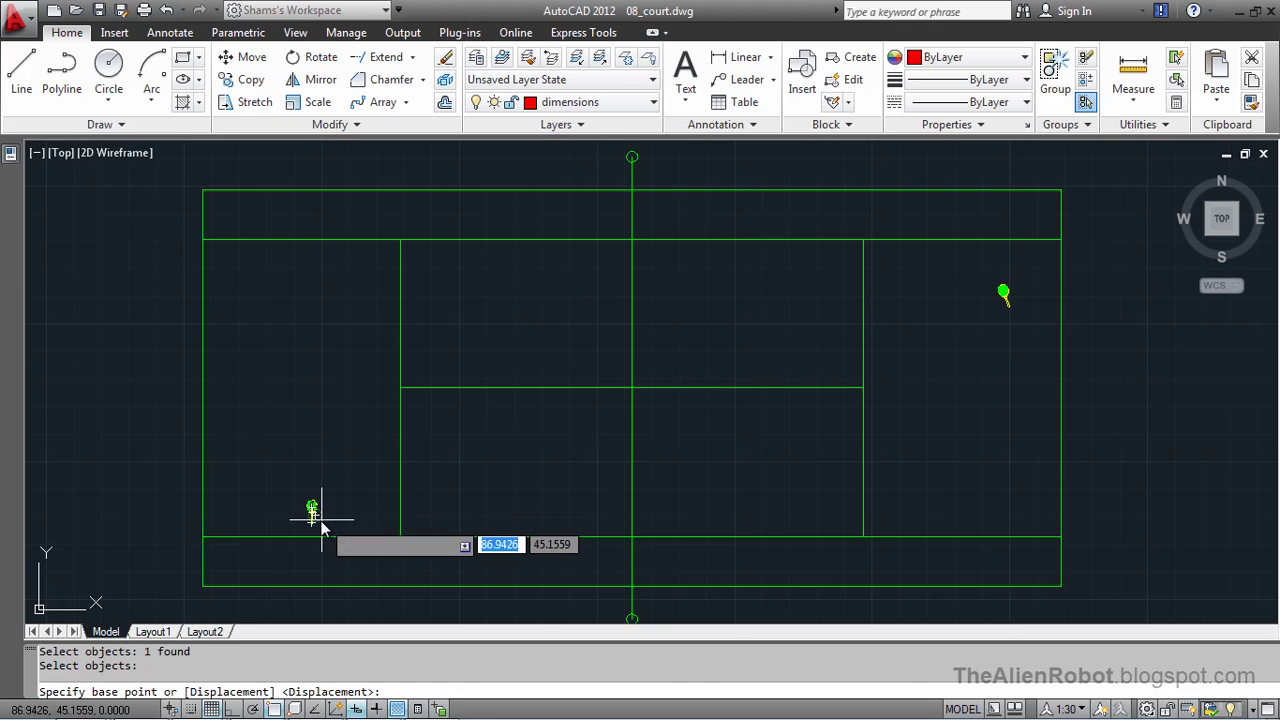
left_click(311, 507)
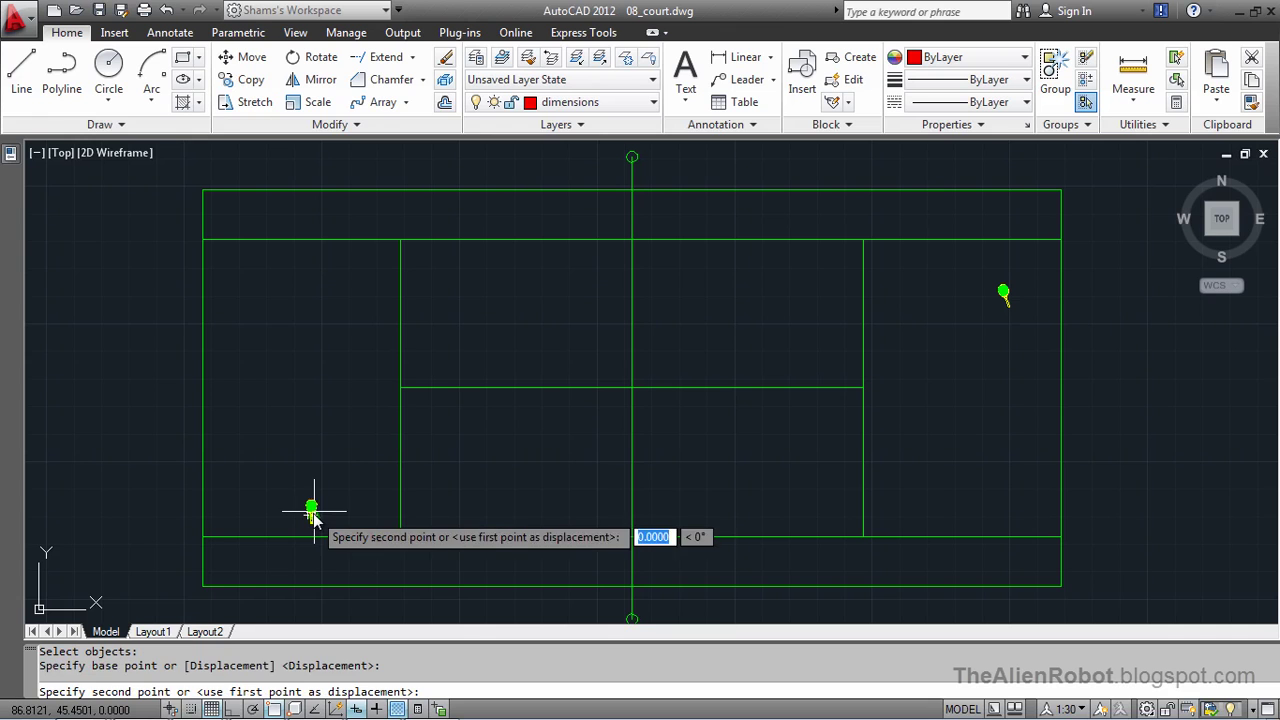
left_click(987, 306)
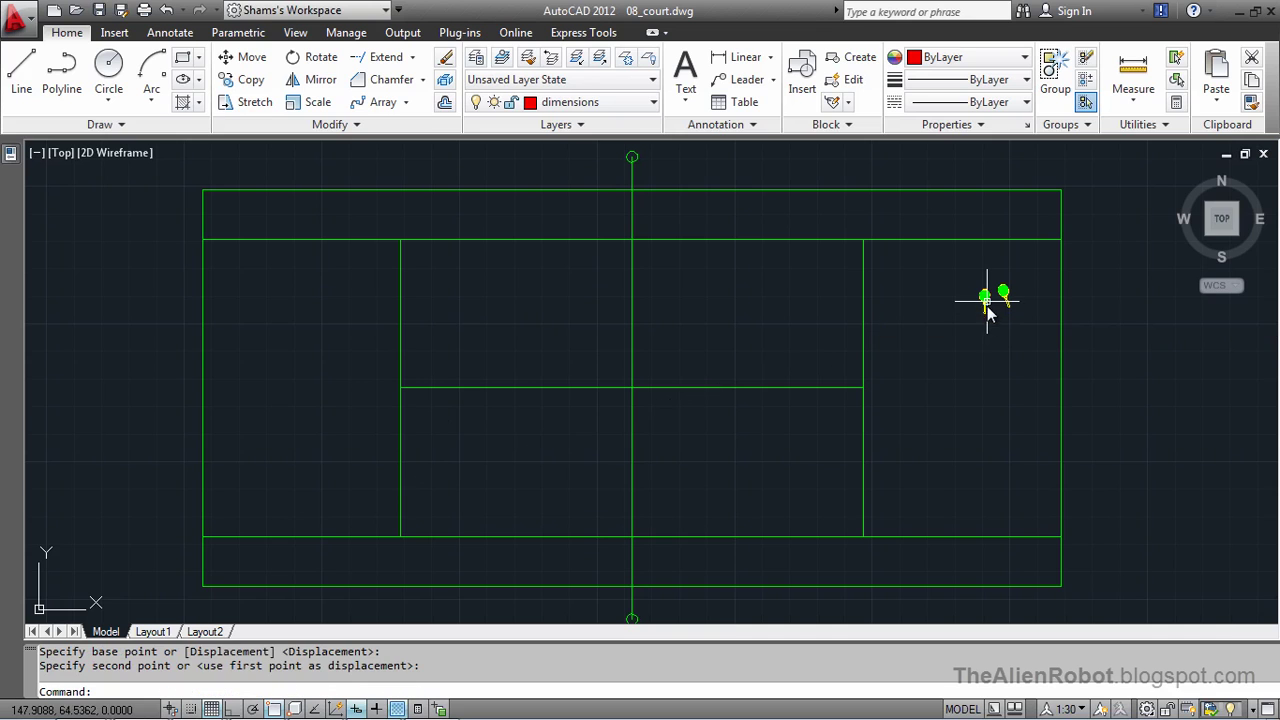